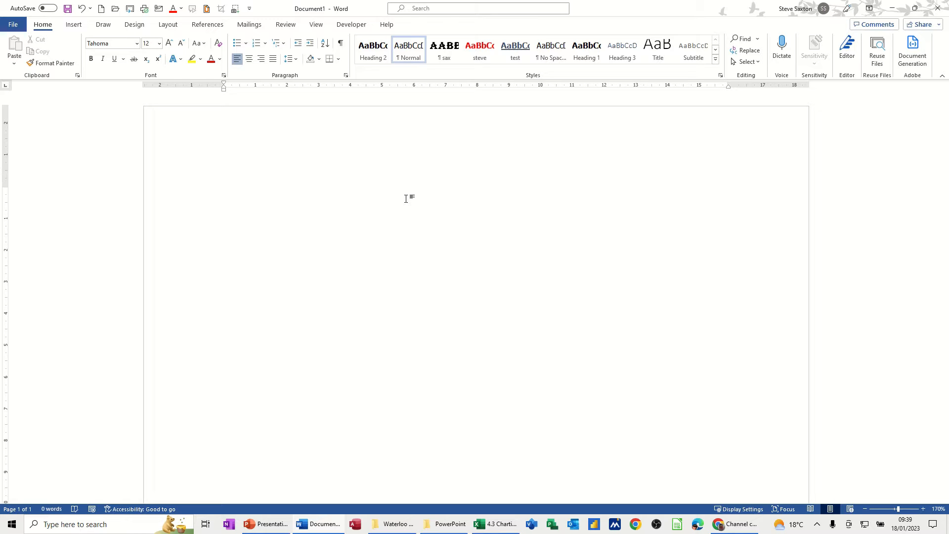
Insert the saved "Intro" AutoText paragraph at the start of the blank document
text(Intro)
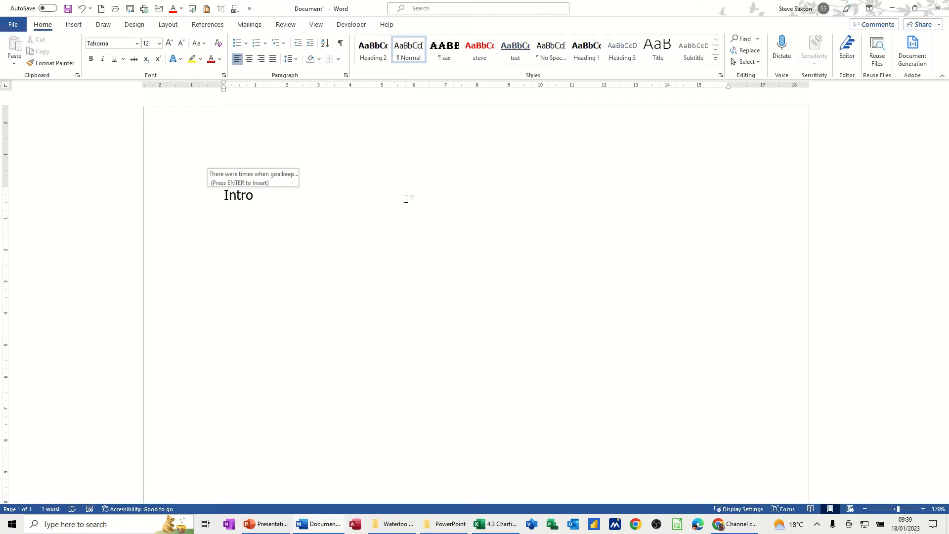
key(Return)
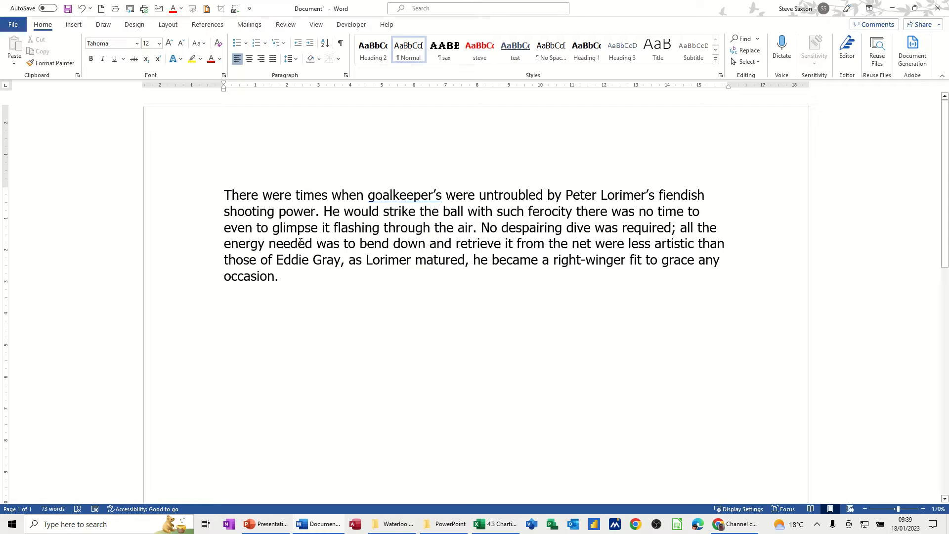
Switch to the 4.3 Charting.xlsx workbook in Excel and copy the casualties table in A2:F6 of the Column Chart sheet
click(492, 525)
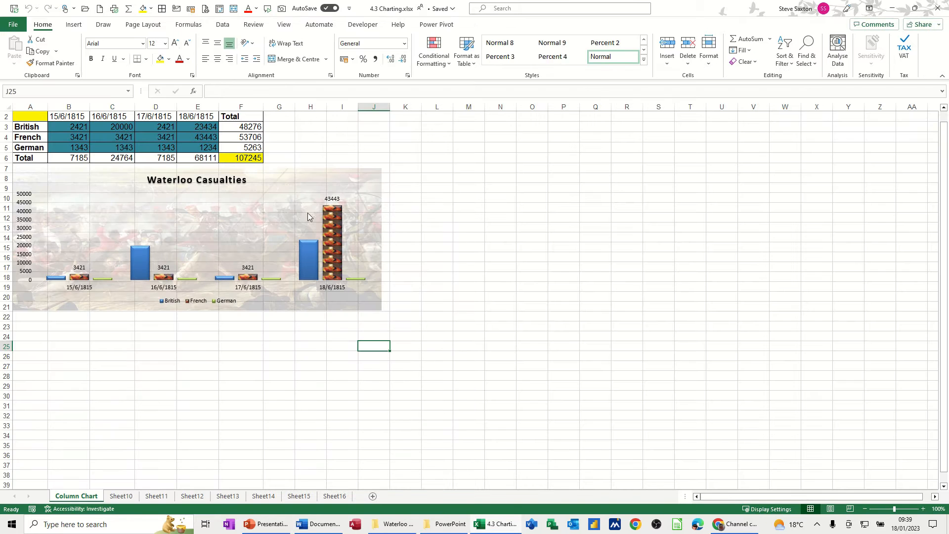
drag(30, 117, 230, 157)
scroll(393, 159, up, 1)
click(30, 130)
drag(30, 131, 234, 163)
key(ctrl+c)
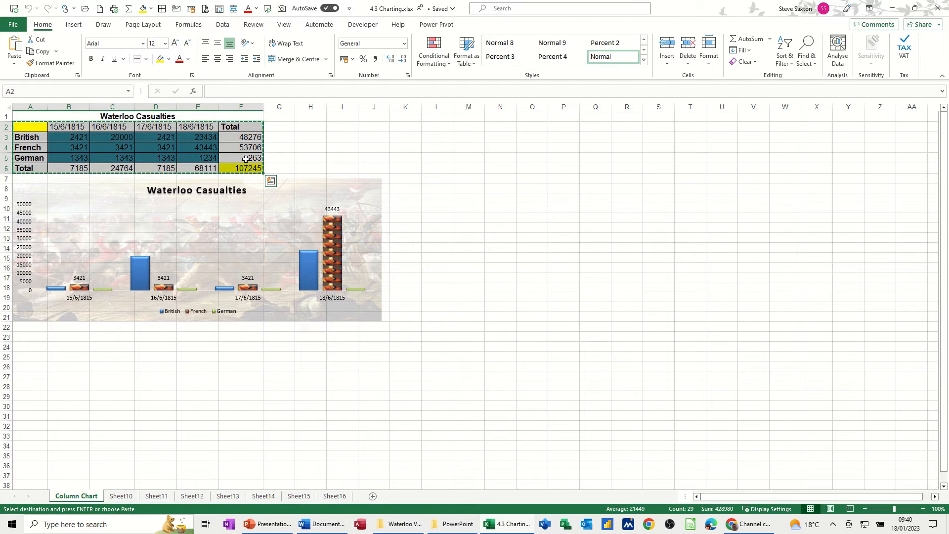
Switch to the Word document and paste the table below the paragraph as a linked Microsoft Excel Worksheet Object
click(320, 526)
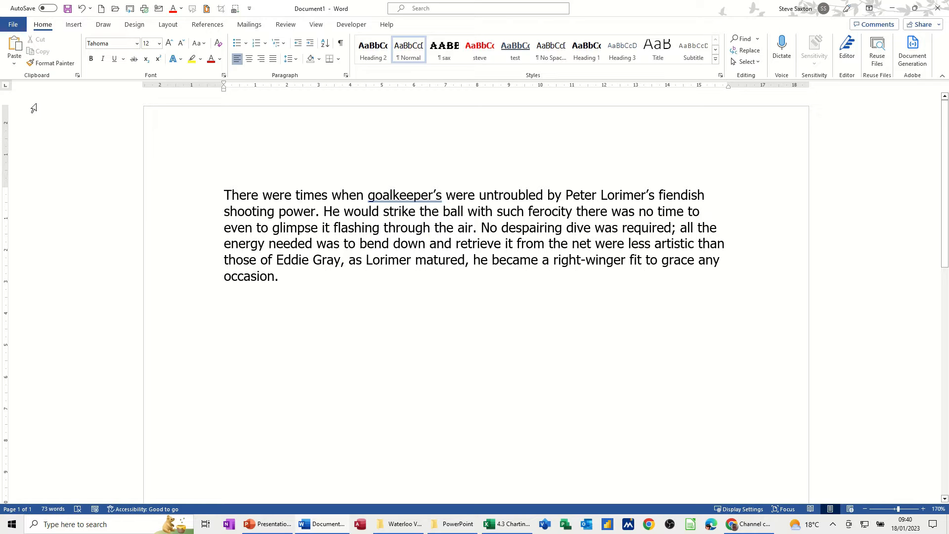
click(14, 63)
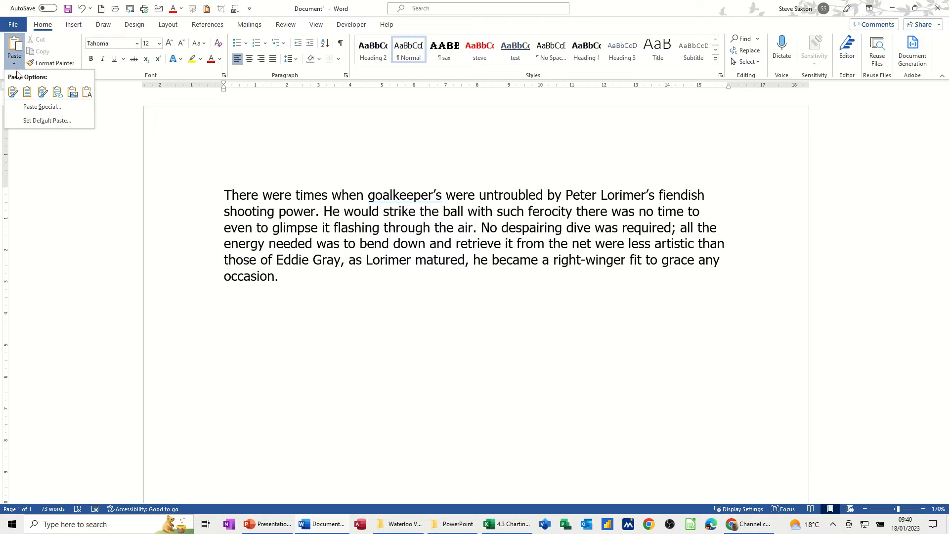
click(42, 107)
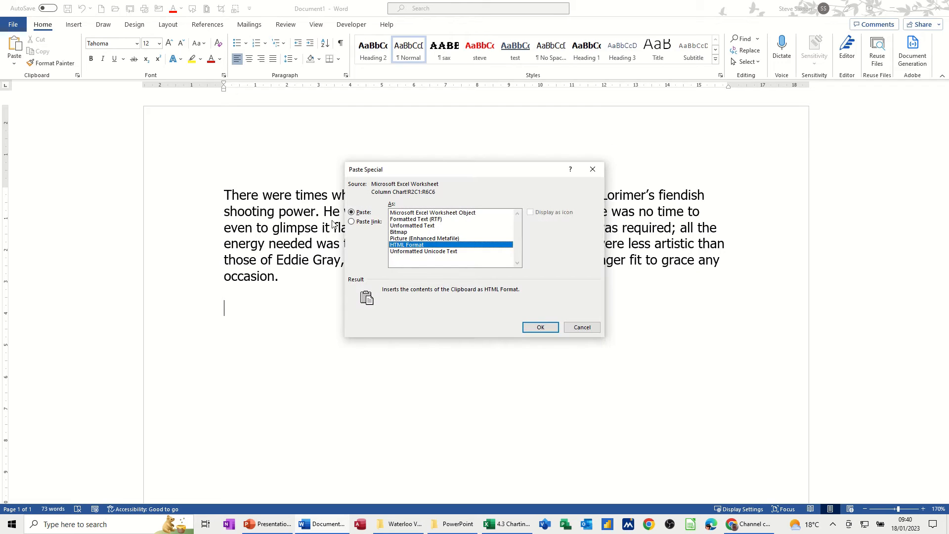
click(359, 222)
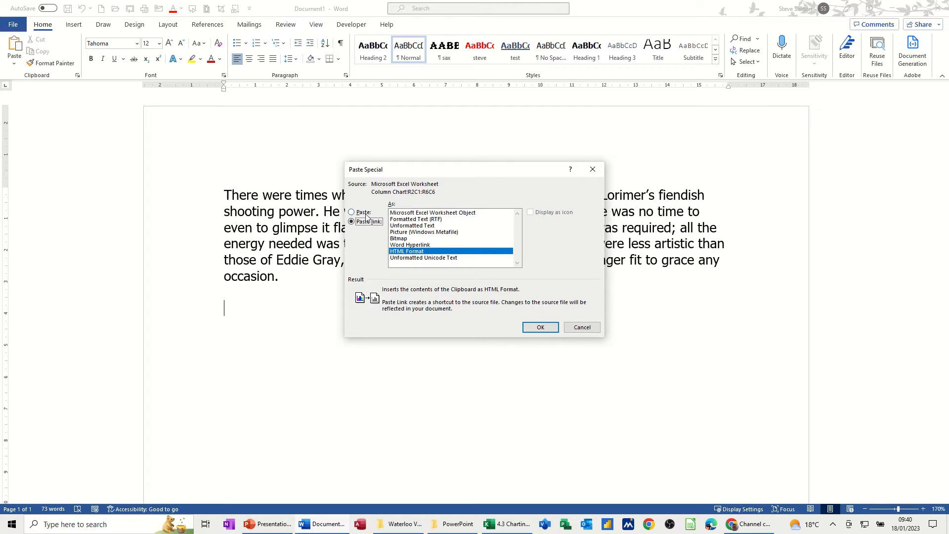
click(408, 215)
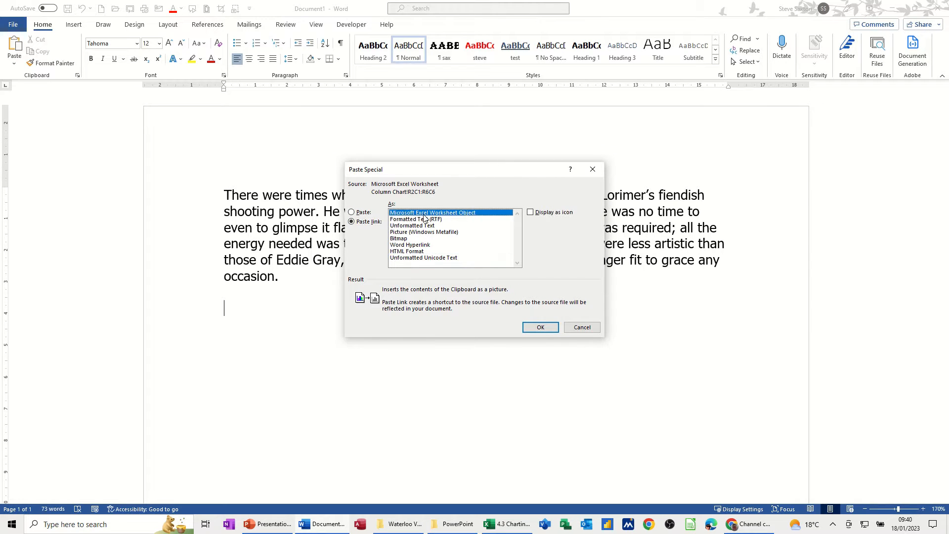
click(533, 327)
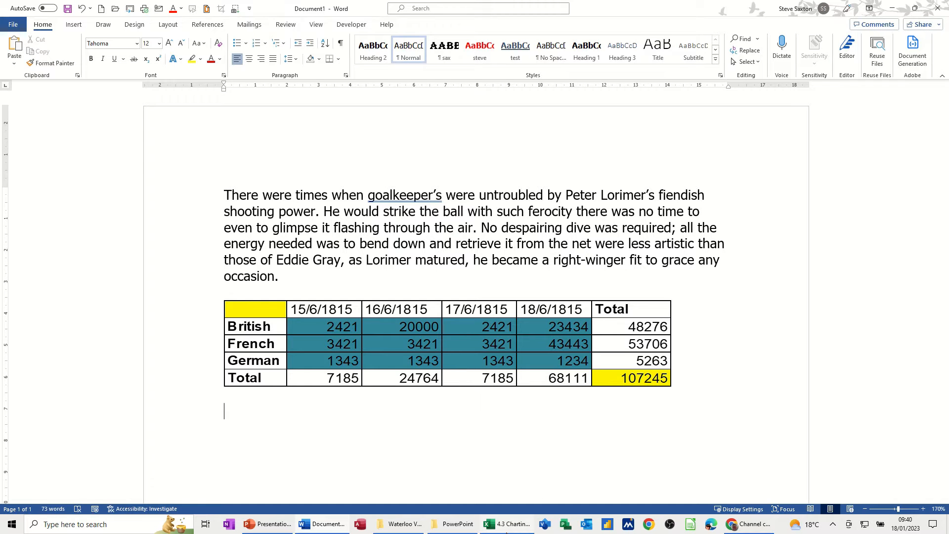
Clear the 18/6/1815 figures in E3:E5 of the Excel workbook and check the linked table in Word
click(507, 524)
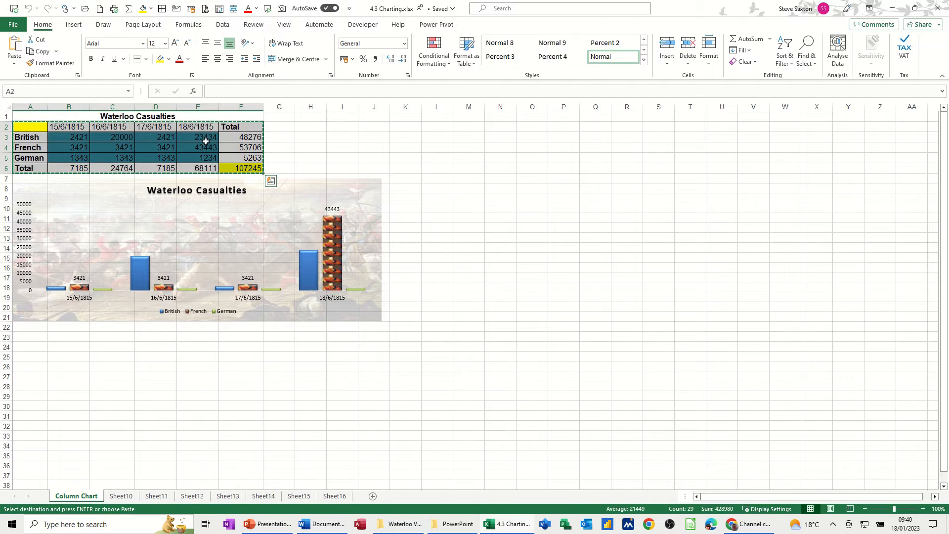
drag(204, 139, 201, 157)
key(Delete)
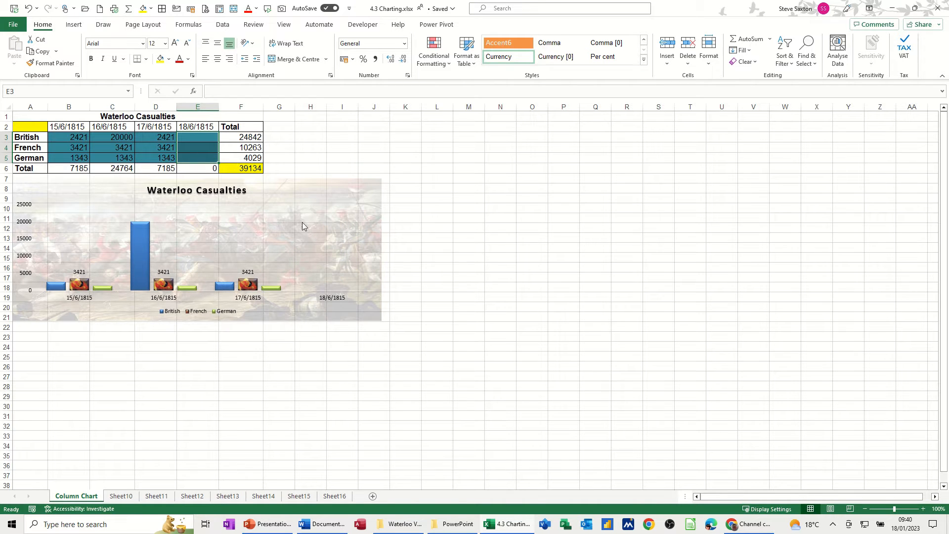
click(324, 524)
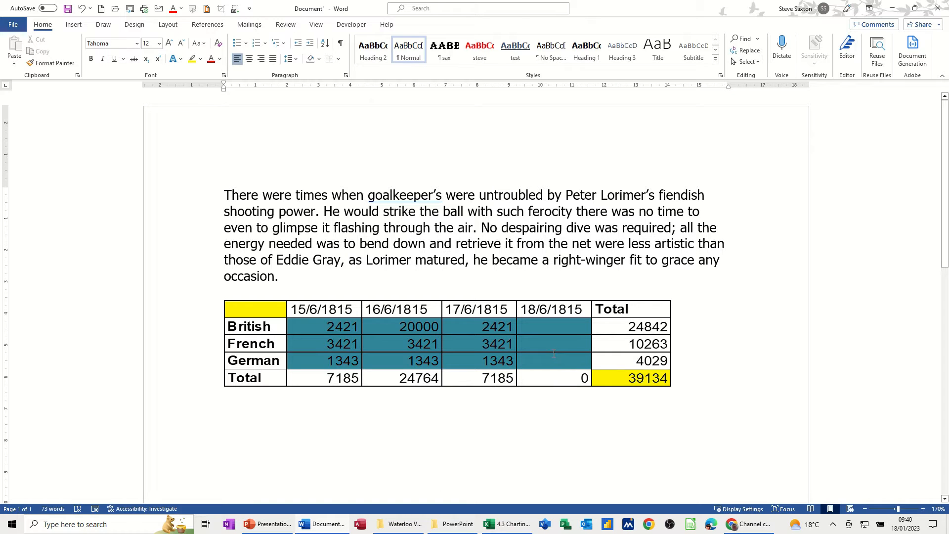
Enter 2345, 3456 and 4433 in E3:E5 of the Excel workbook and check the linked table in Word
click(492, 524)
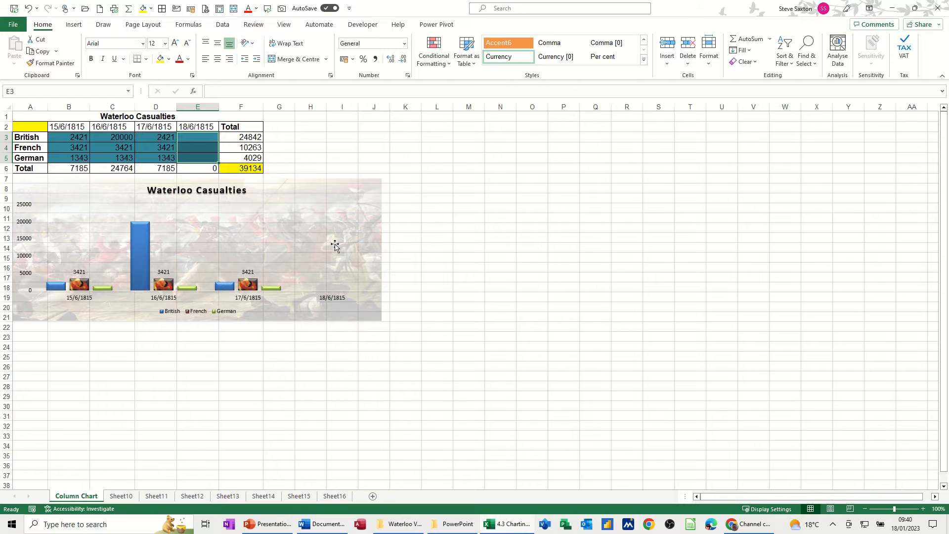
click(206, 140)
text(2345)
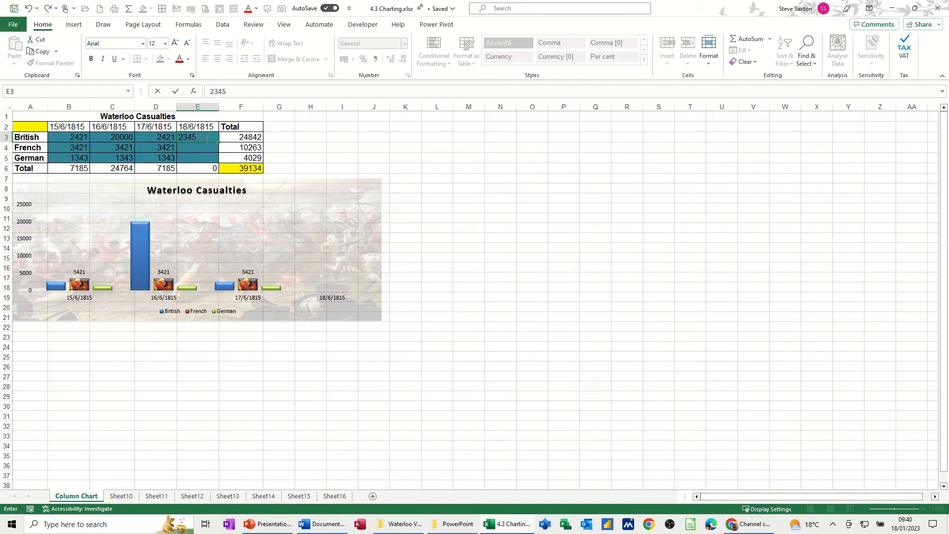
key(Return)
text(3456)
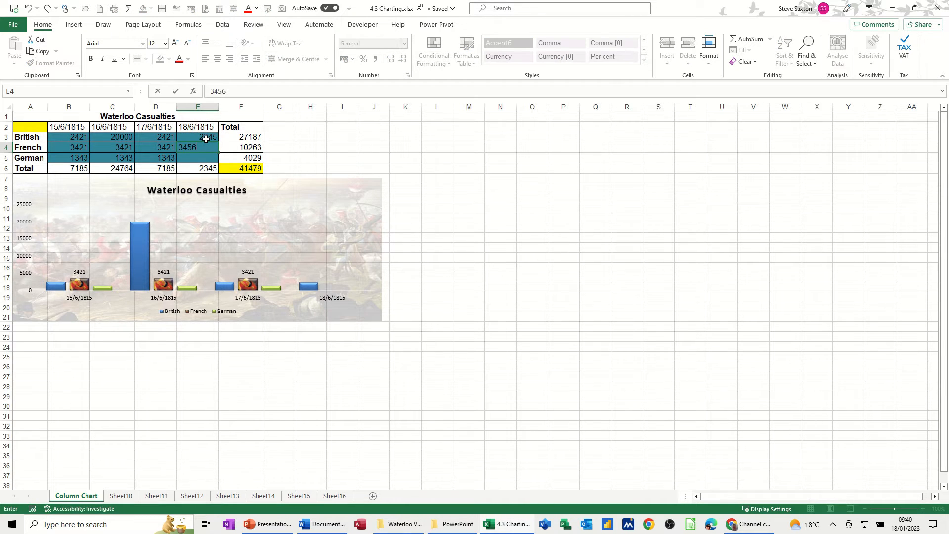
key(Return)
text(443)
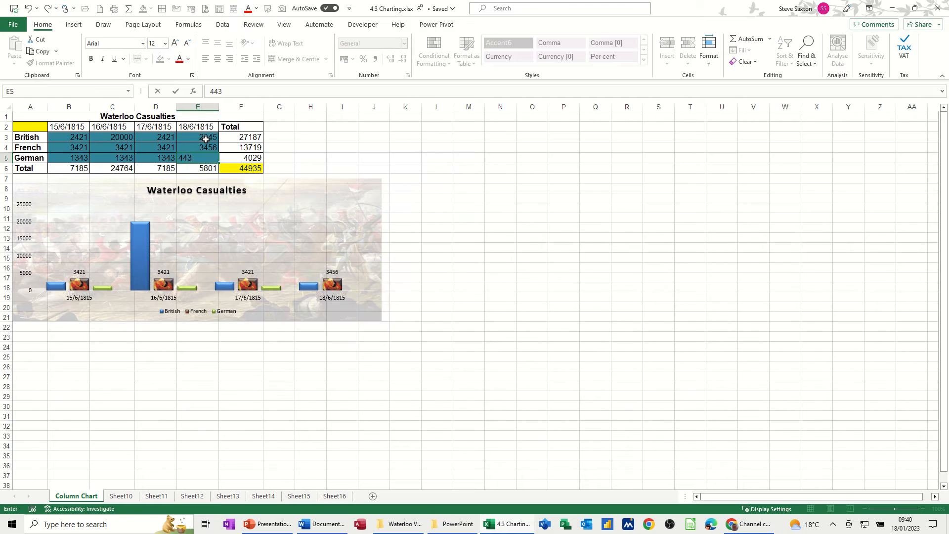
text(3)
key(Return)
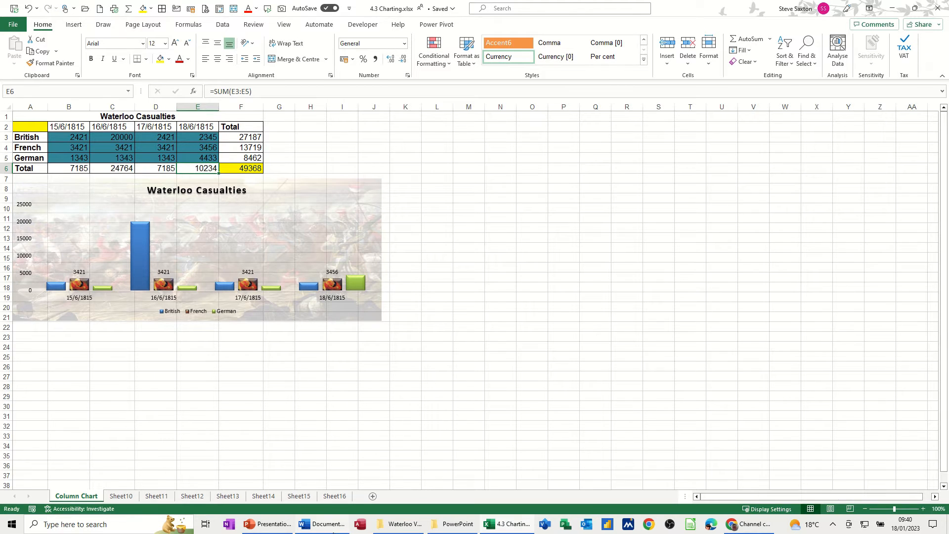
click(311, 524)
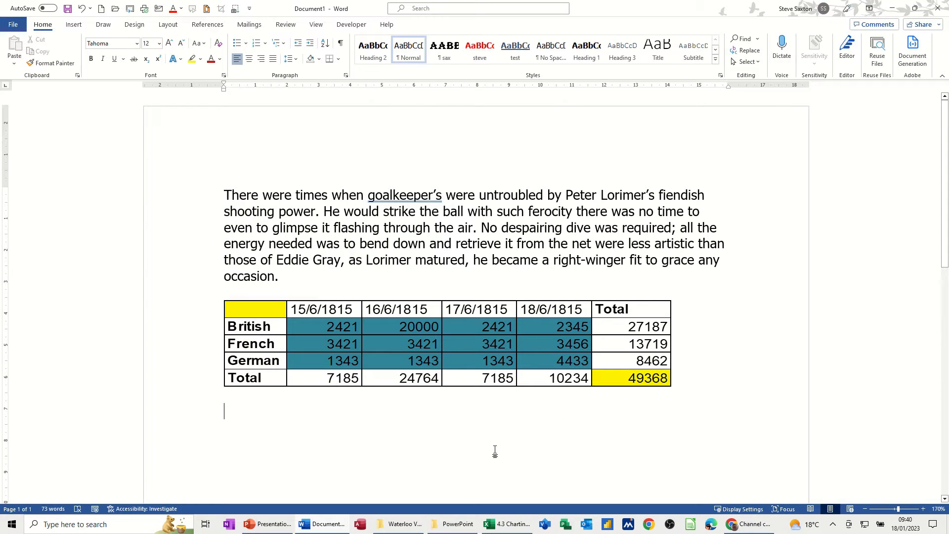
Copy the Waterloo Casualties chart from Excel and paste it below the table in Word as a linked Microsoft Excel Chart Object
click(495, 524)
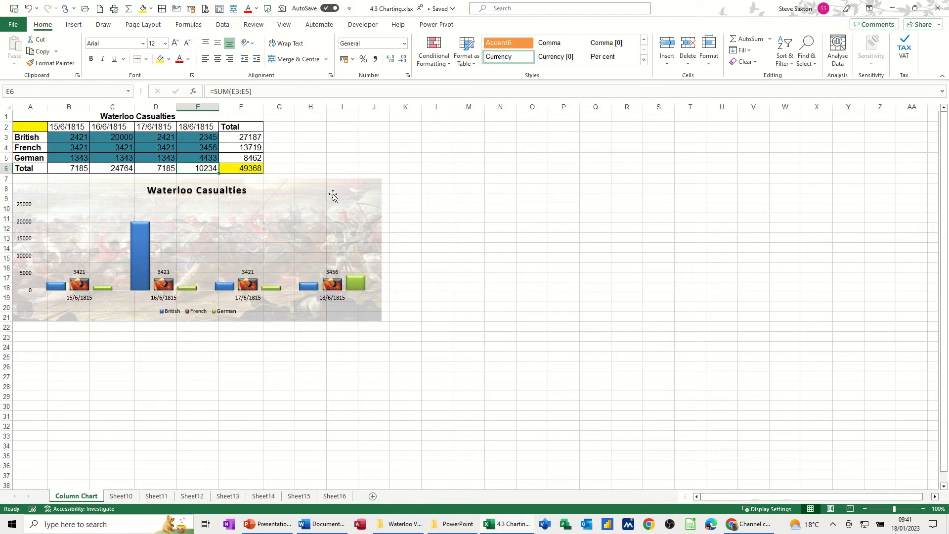
click(328, 180)
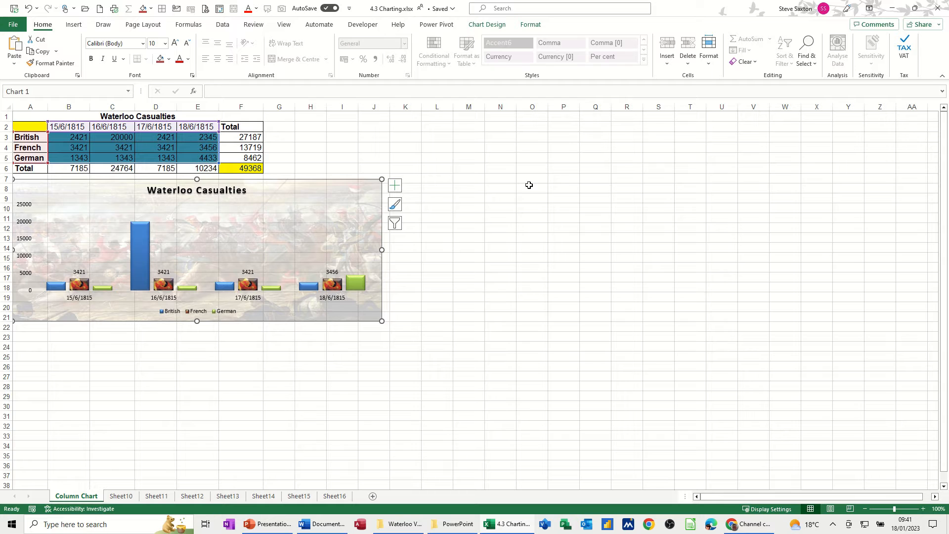
click(330, 527)
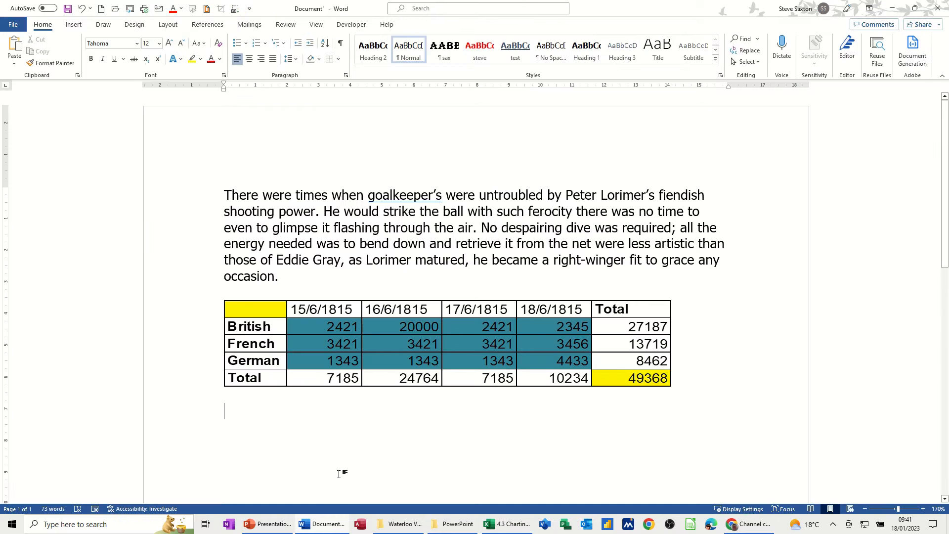
click(15, 62)
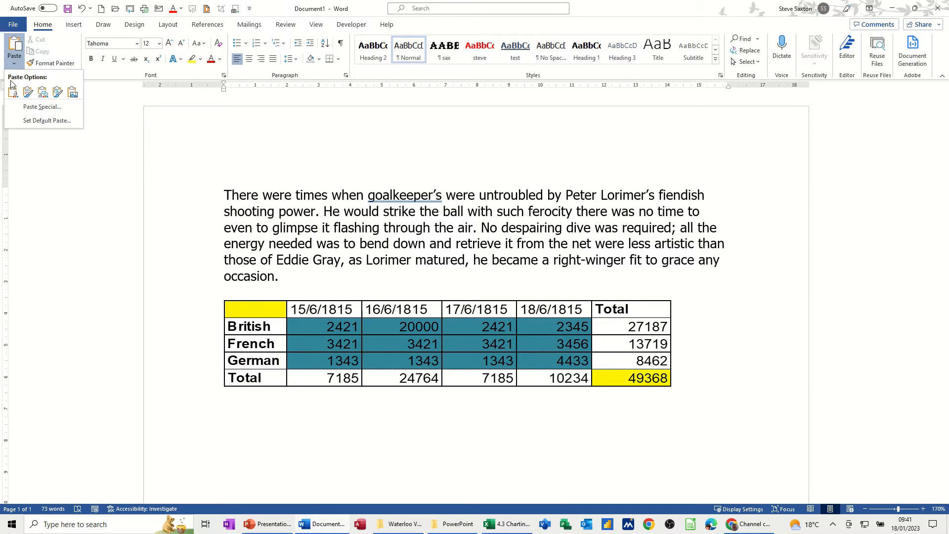
click(31, 108)
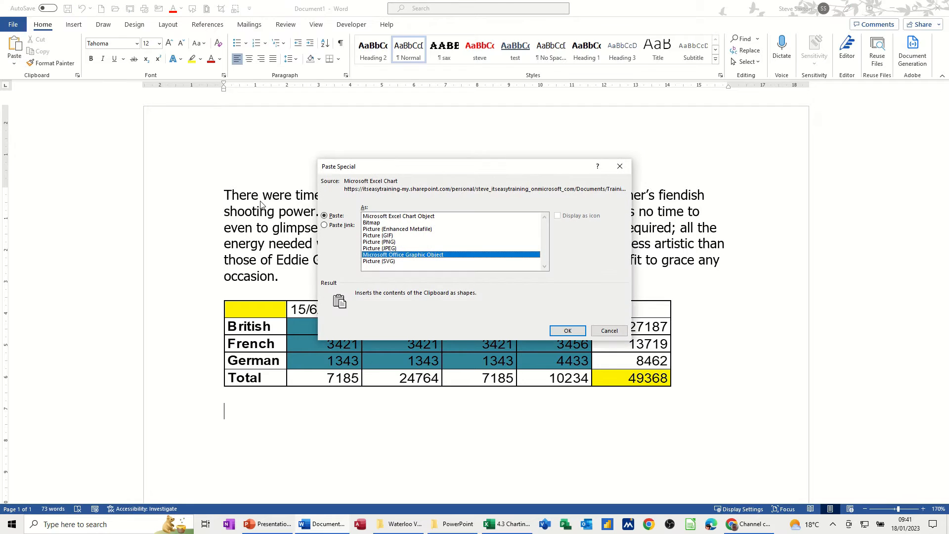
click(324, 226)
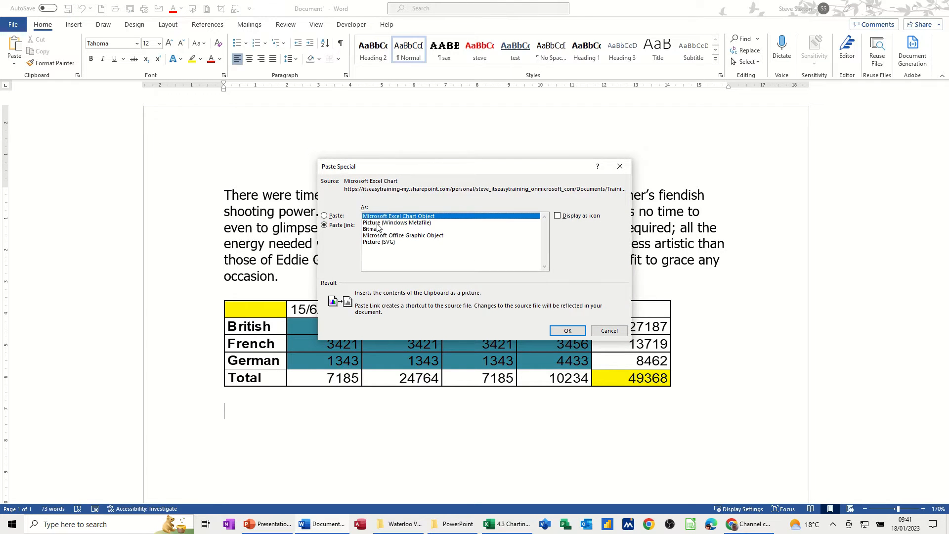
click(567, 331)
click(753, 263)
drag(224, 234, 416, 331)
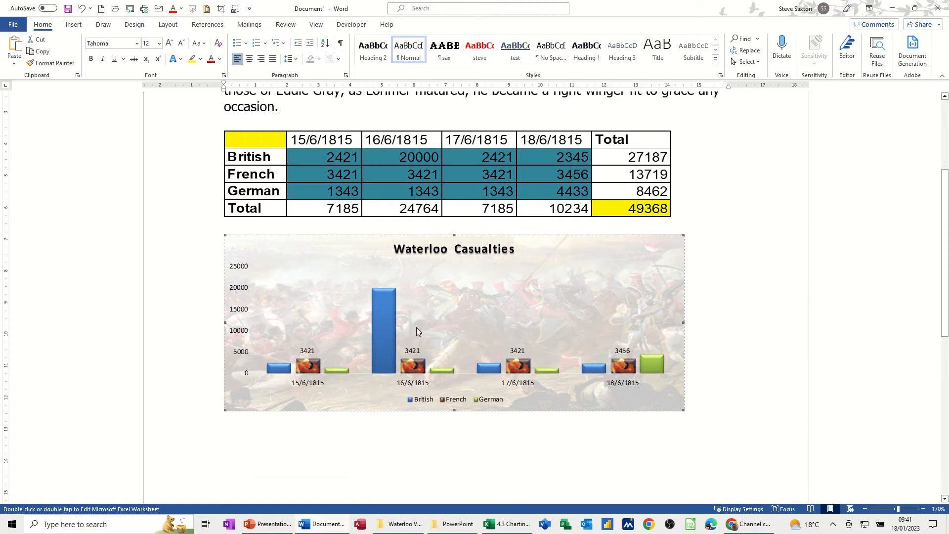
scroll(729, 329, up, 3)
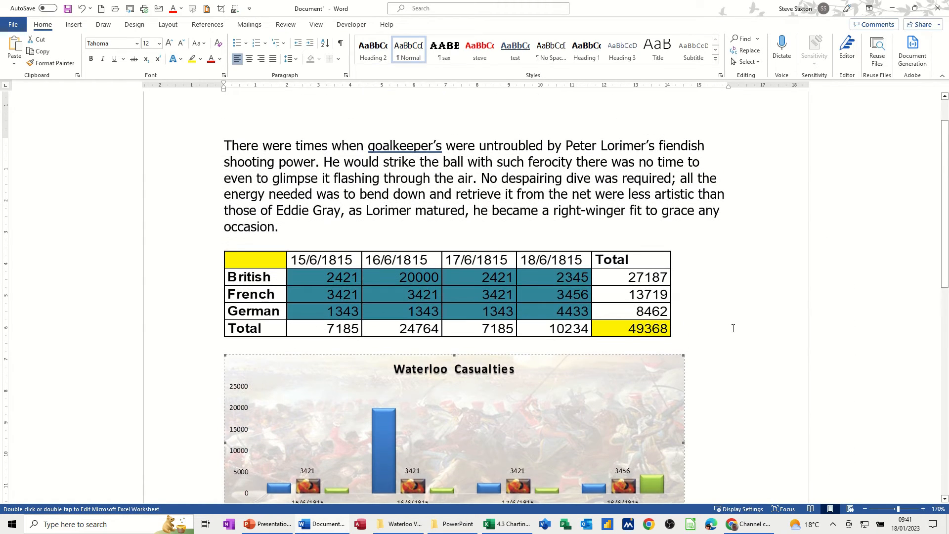
click(716, 313)
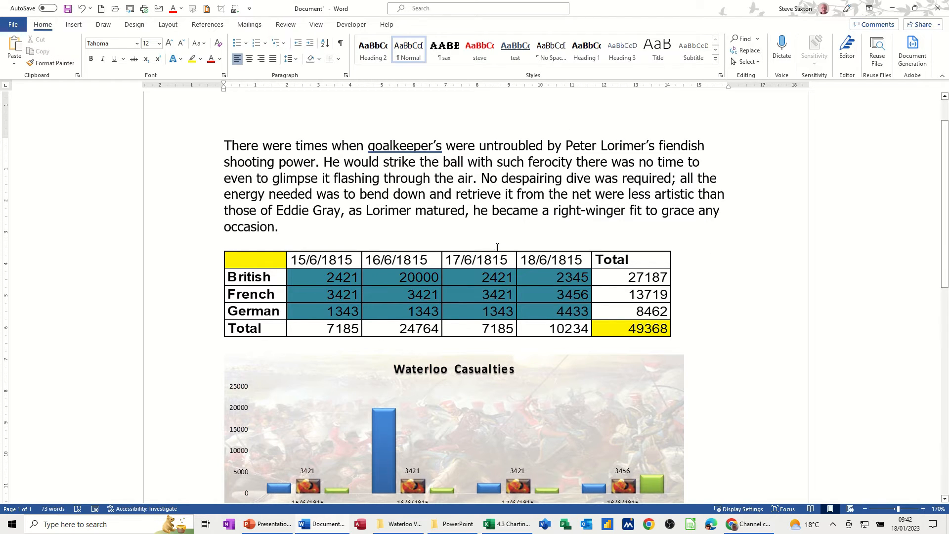
Save the document as a Word Template (*.dotx) named My Template in the Custom Office Templates folder and close it
click(16, 27)
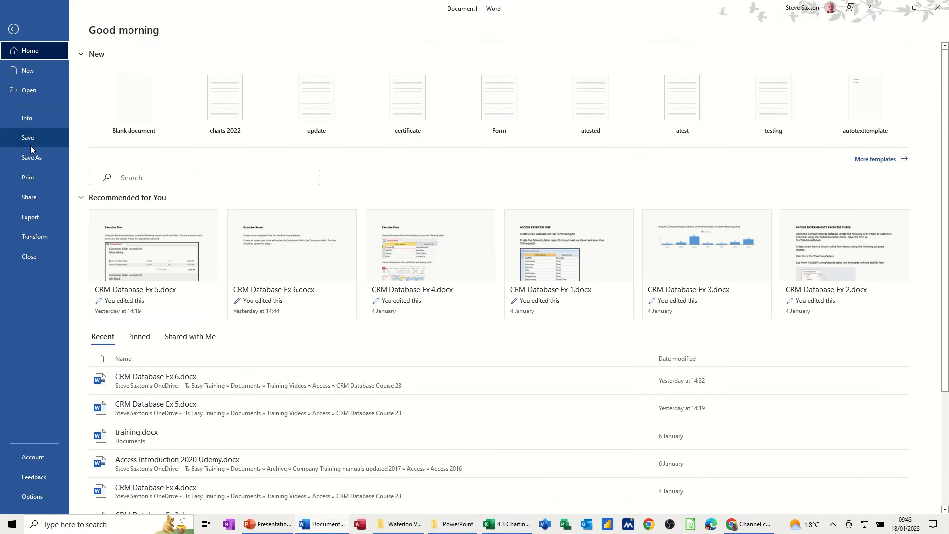
click(29, 158)
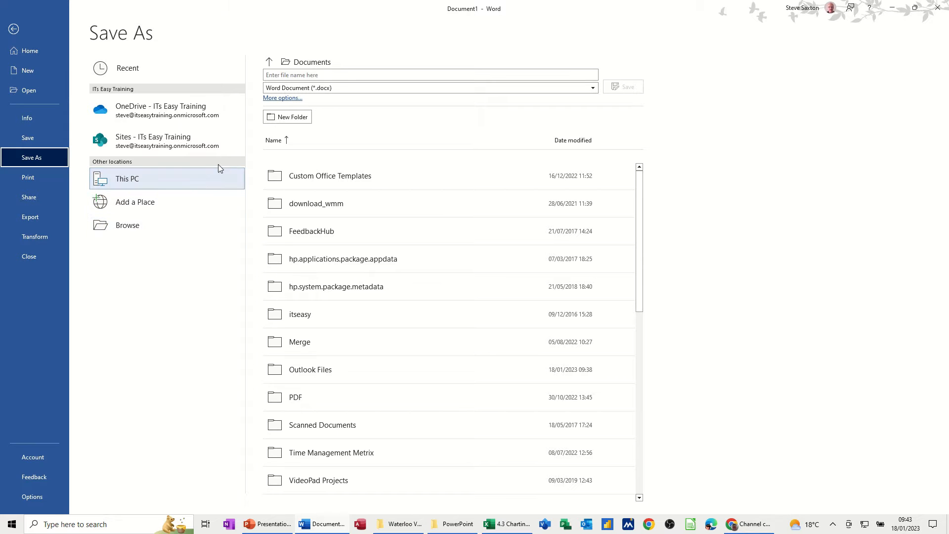
click(147, 226)
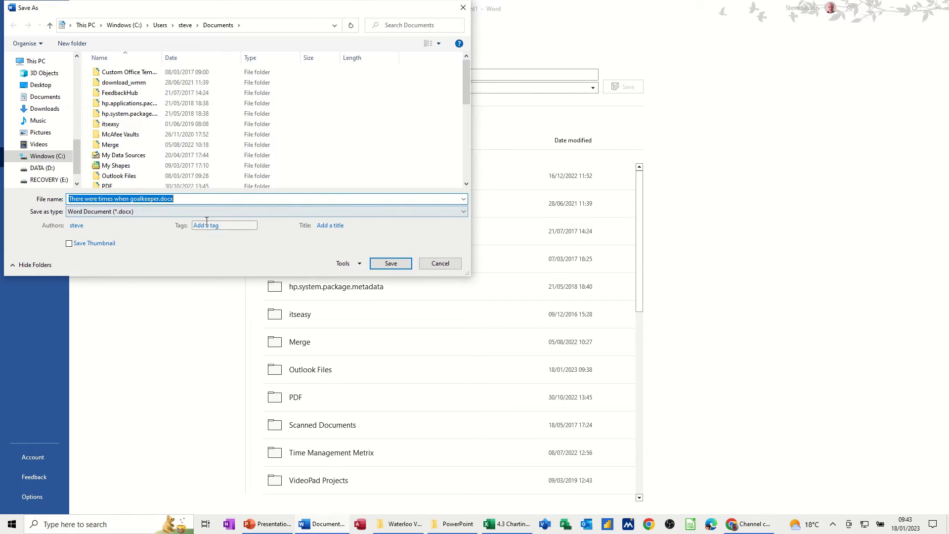
click(126, 212)
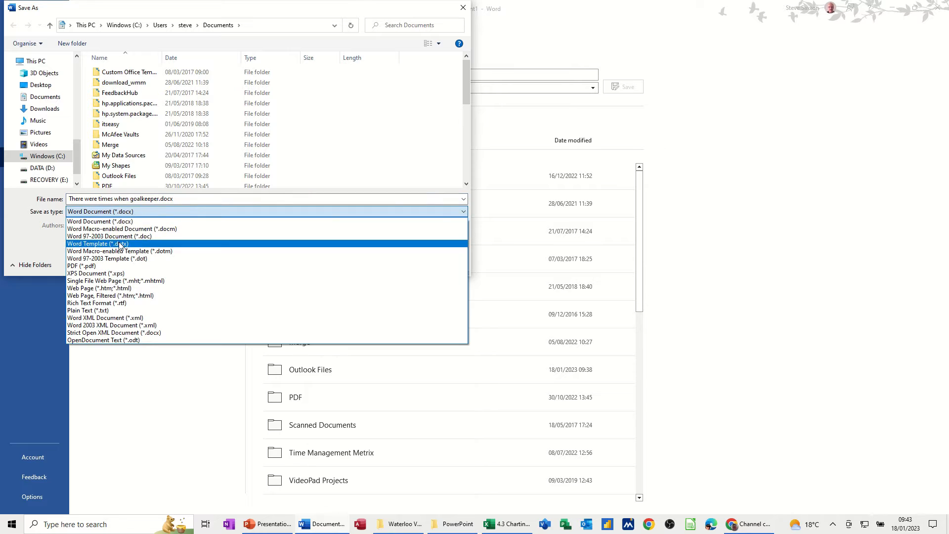
click(119, 244)
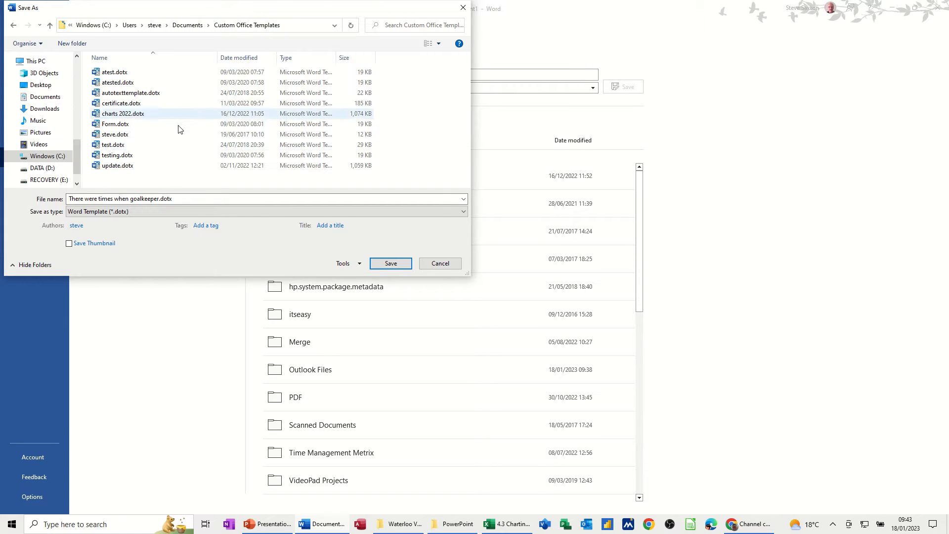
click(179, 200)
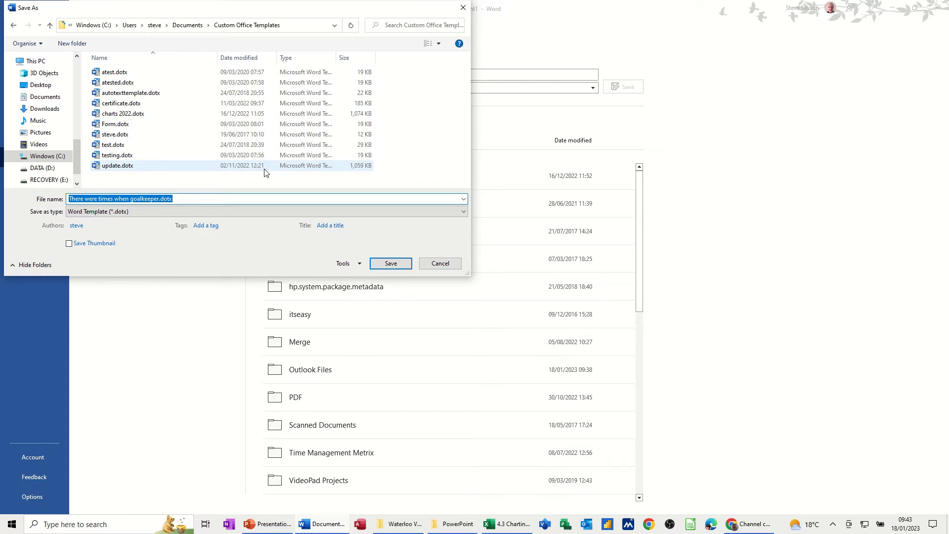
text(My)
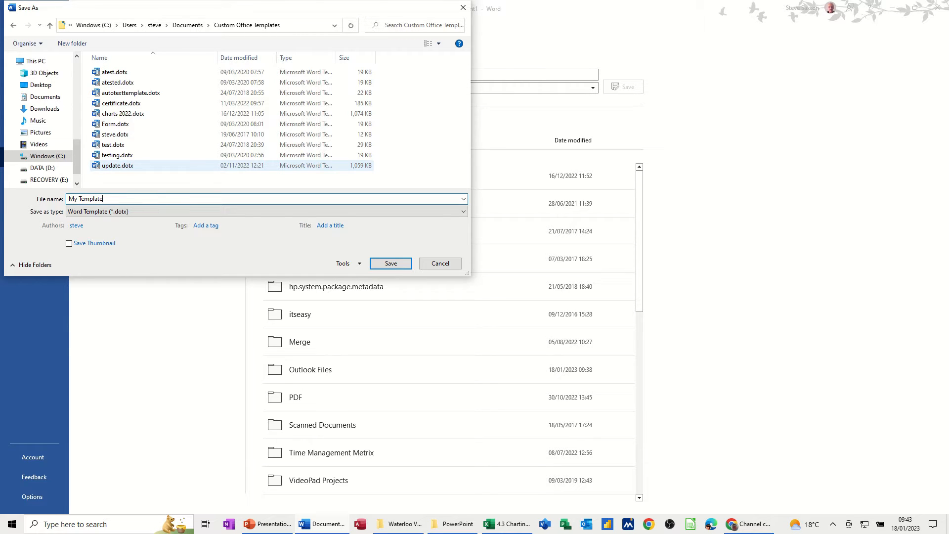
text( Template)
click(384, 266)
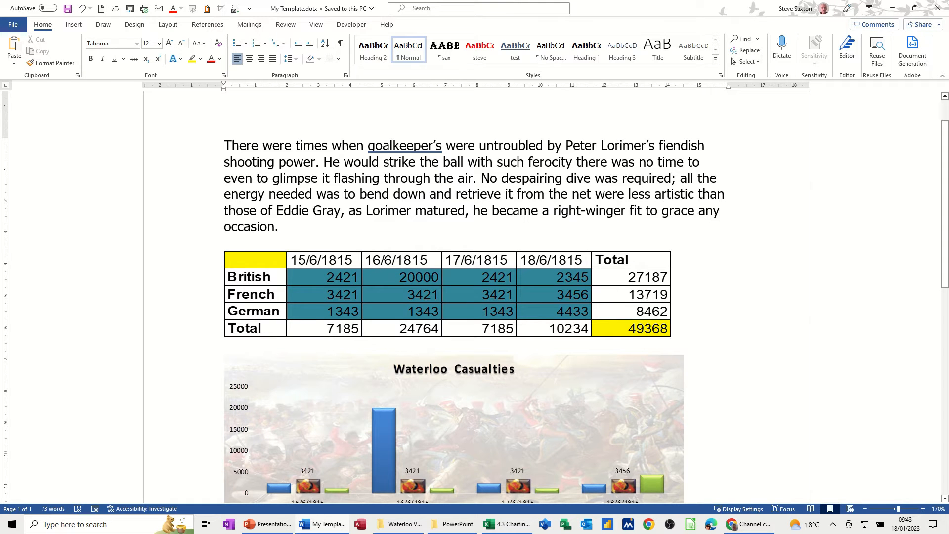
key(ctrl+w)
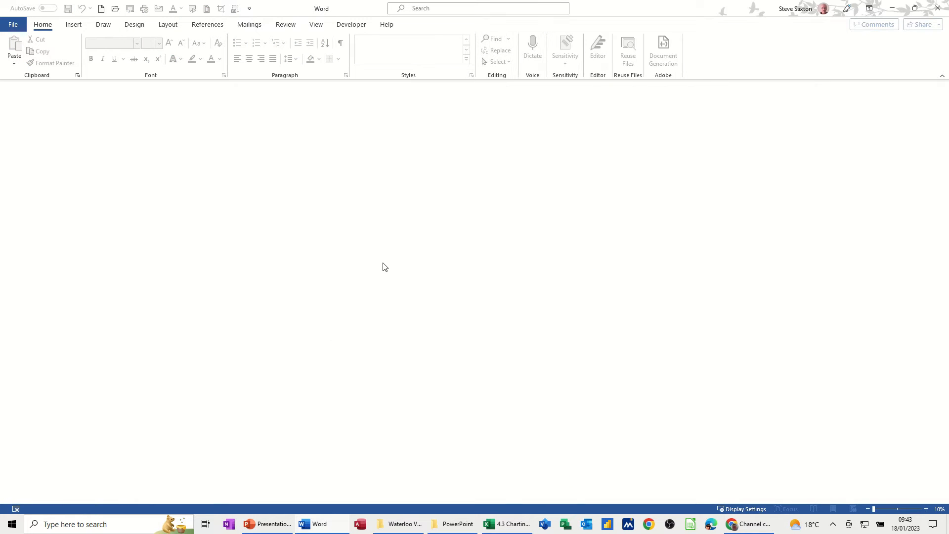
Create a new document from the personal template My Template and update it with the data from the linked files
click(15, 26)
click(27, 73)
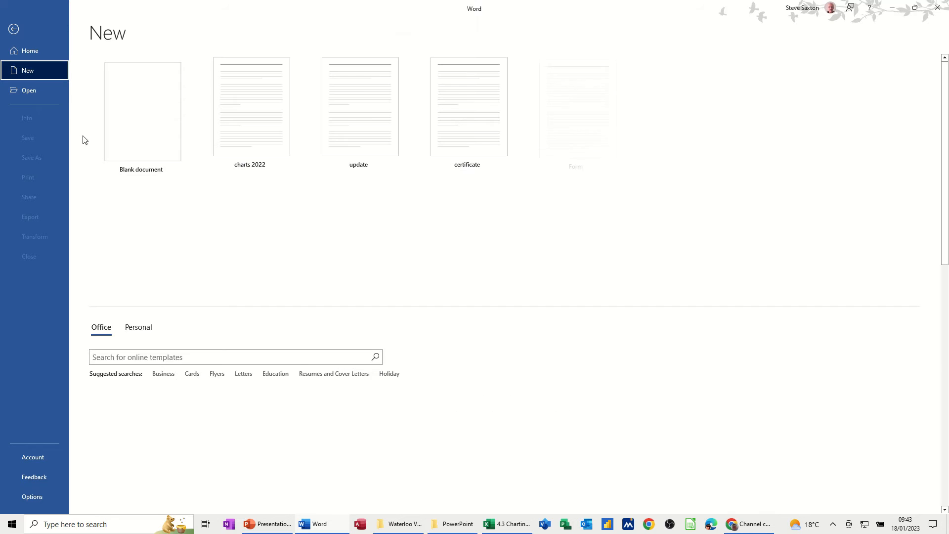
click(140, 334)
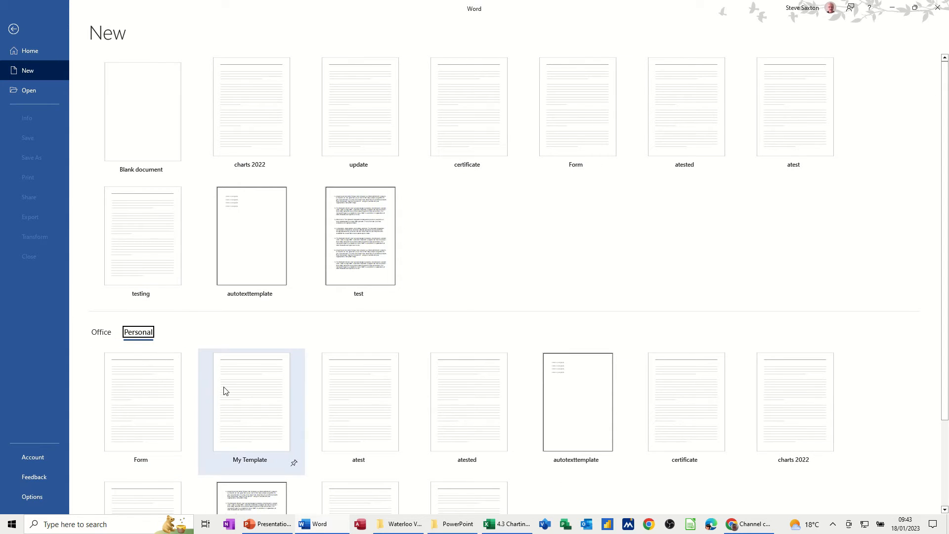
click(252, 413)
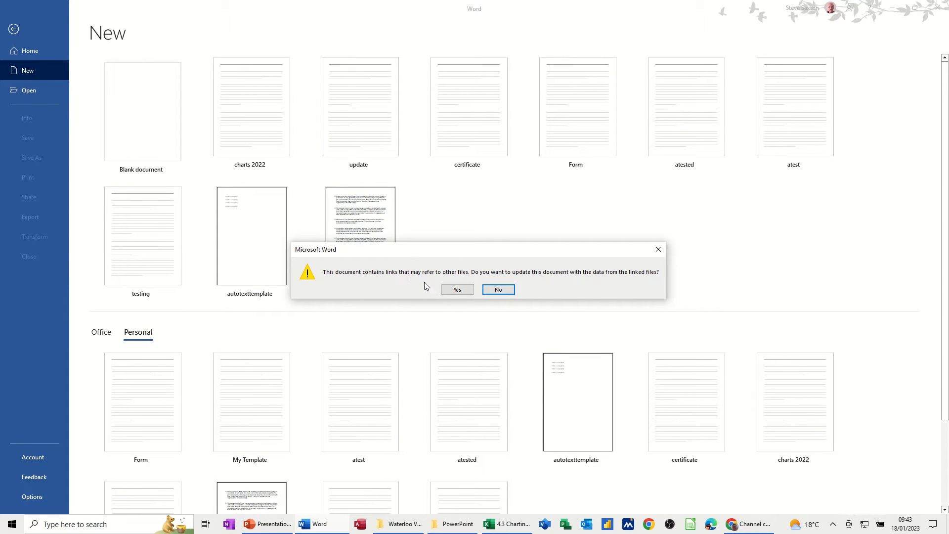
click(458, 292)
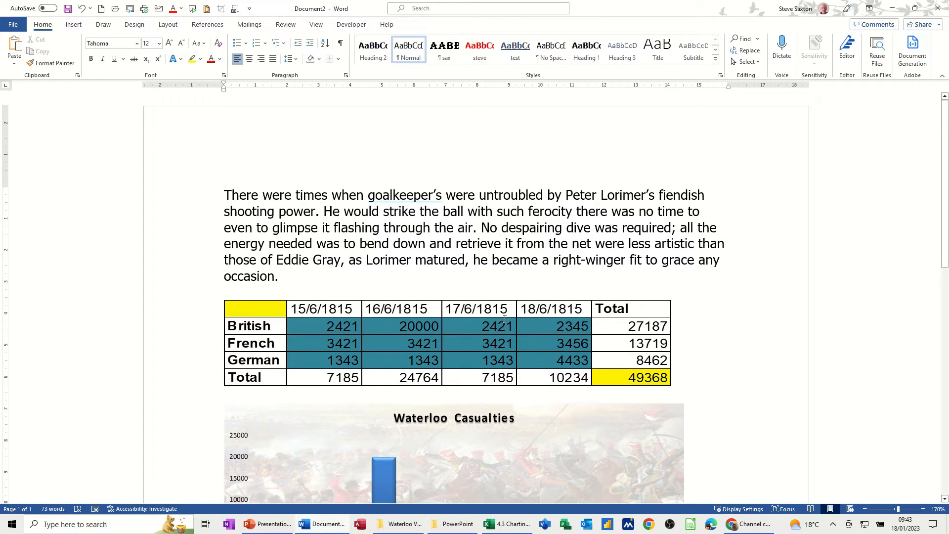
Close the new document without saving it
key(ctrl+w)
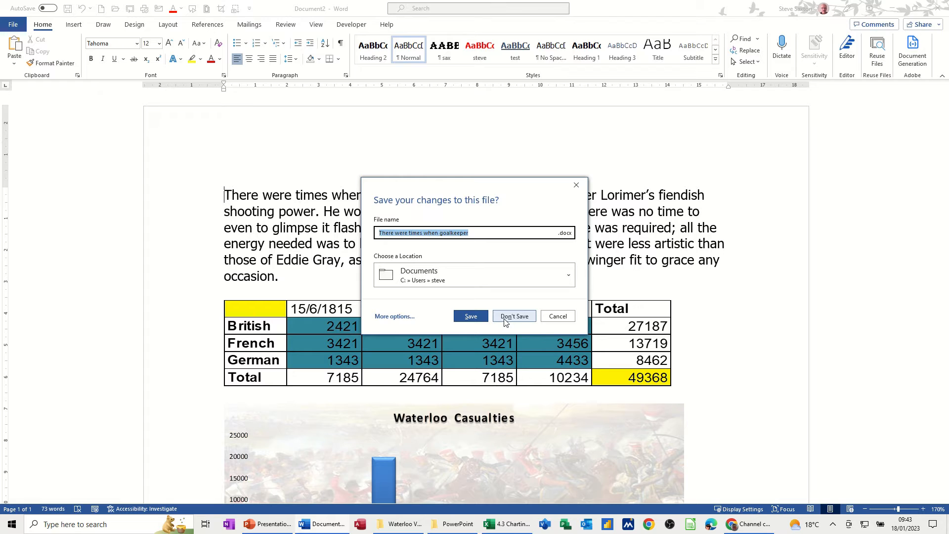
click(504, 318)
click(506, 320)
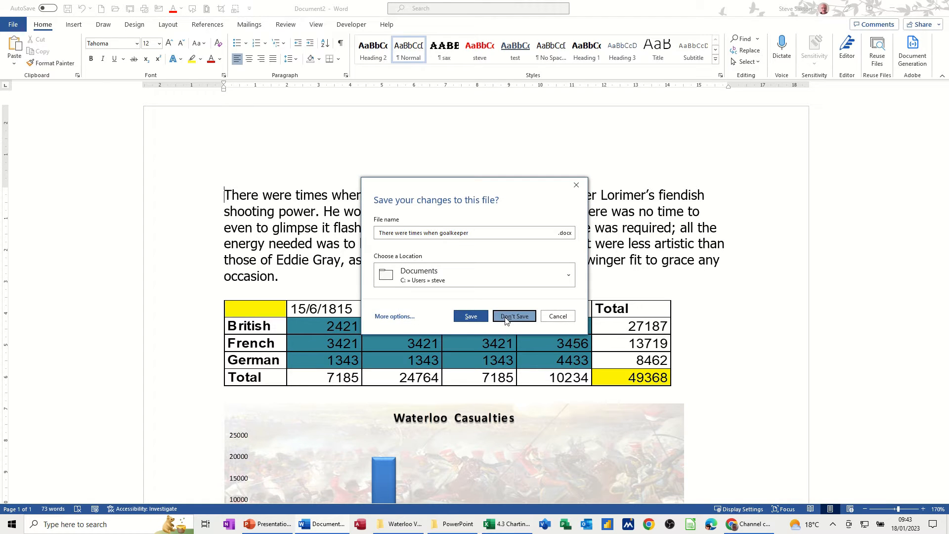
Switch to the Excel workbook and clear the 18/6/1815 casualty figures in E3:E5
click(495, 525)
drag(198, 137, 199, 158)
key(Delete)
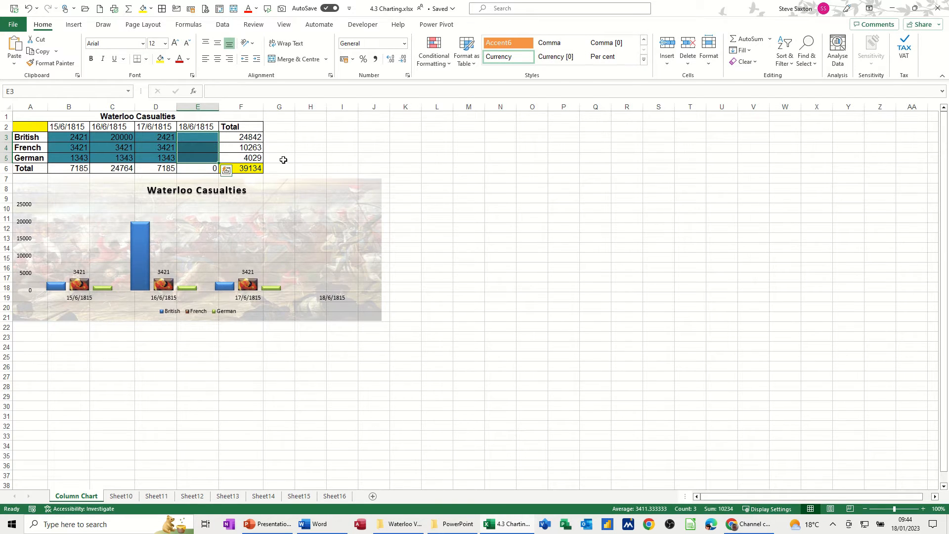
click(247, 169)
Return to Word and create another document from My Template, updating it with the data from the linked files
click(338, 524)
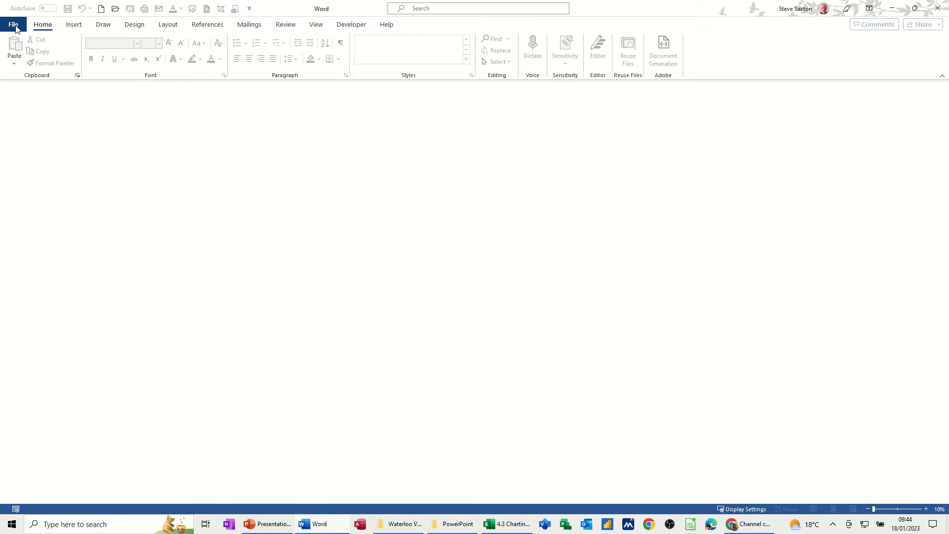
click(14, 25)
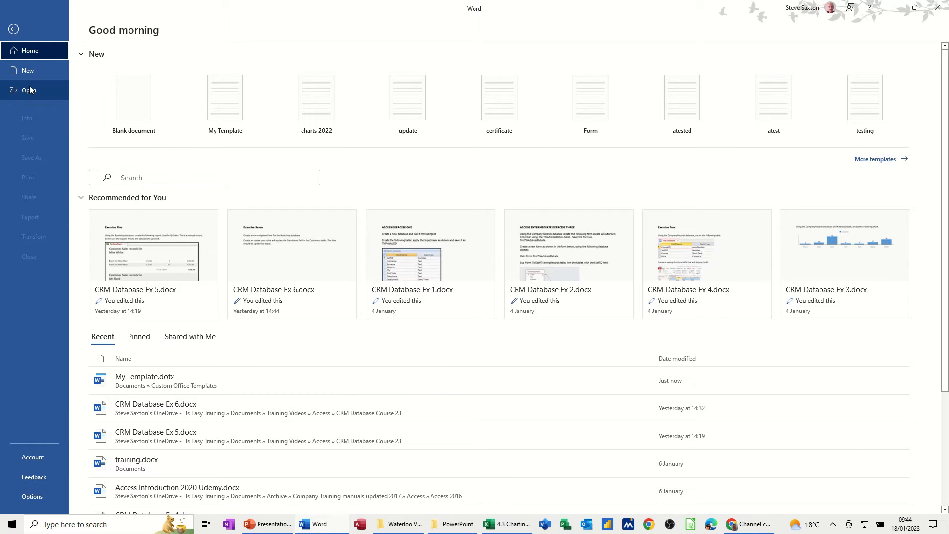
click(21, 68)
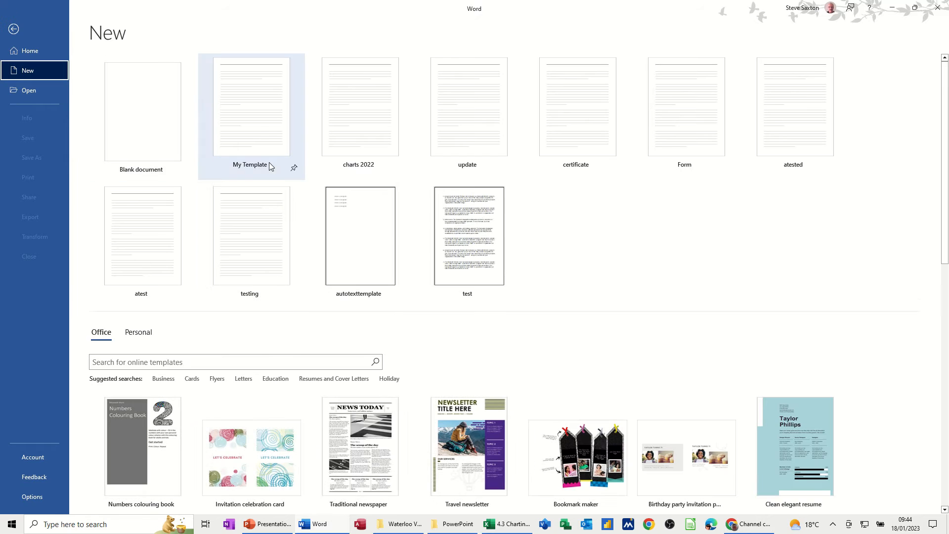
click(264, 125)
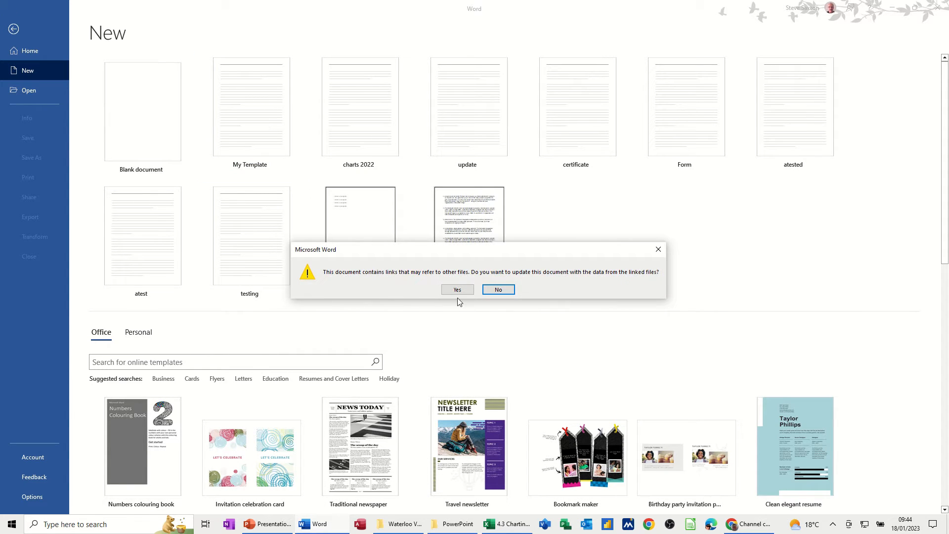
click(456, 290)
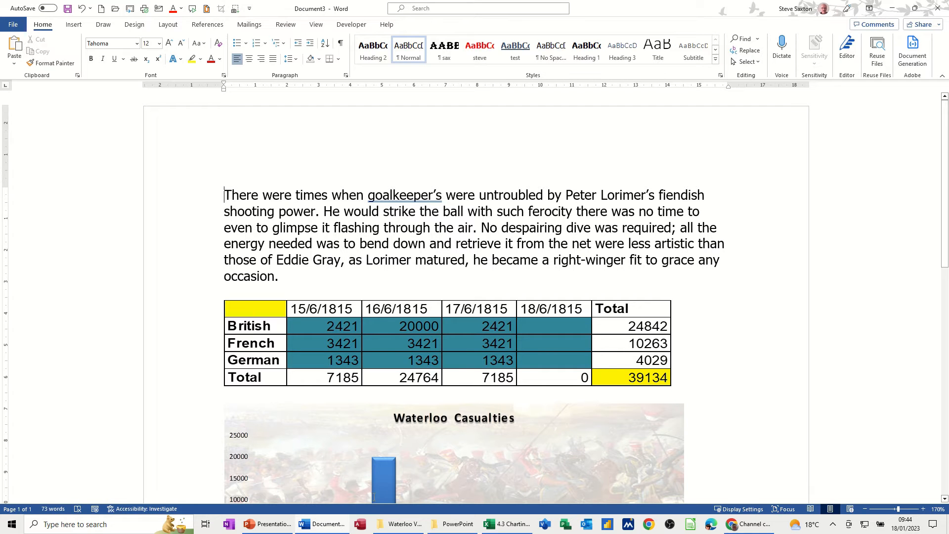
Compare the casualty table and chart in the Excel workbook with the linked copies in the new Word document
click(507, 529)
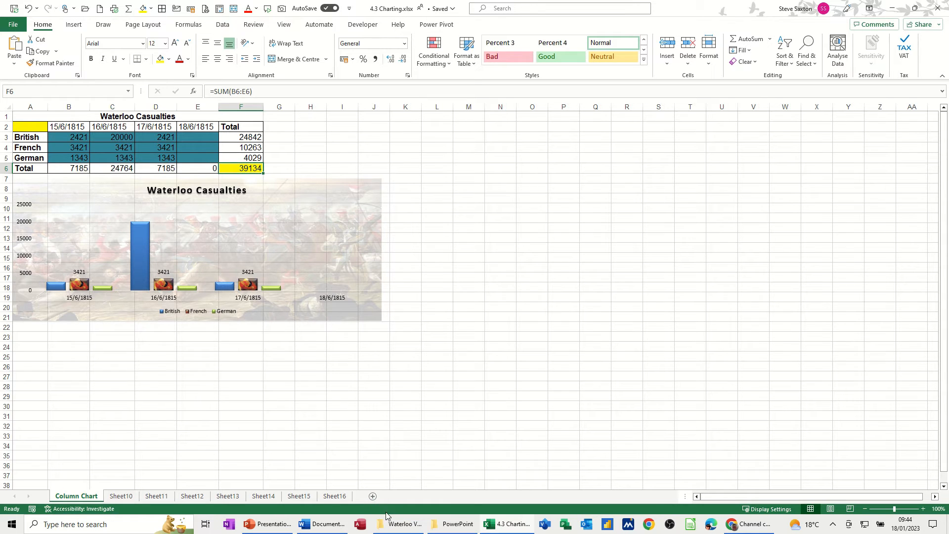
click(329, 525)
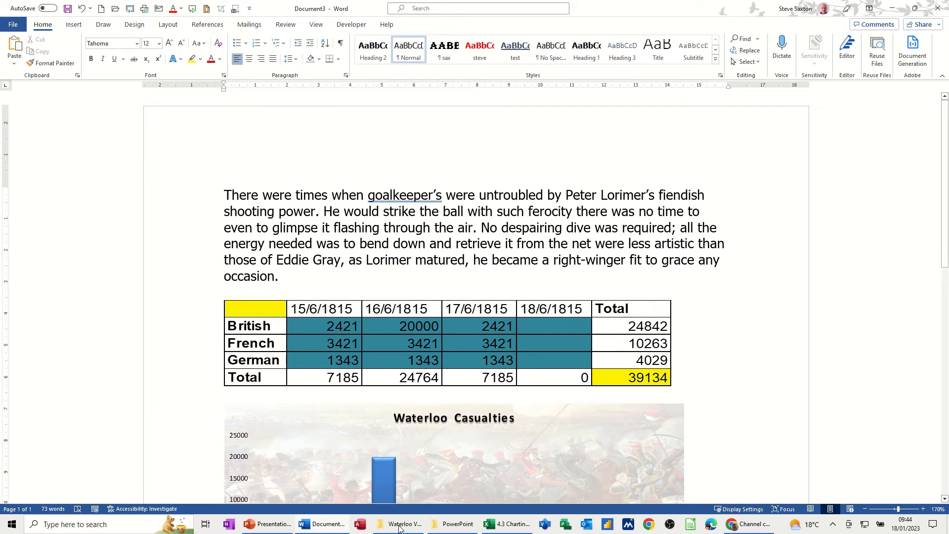
click(494, 529)
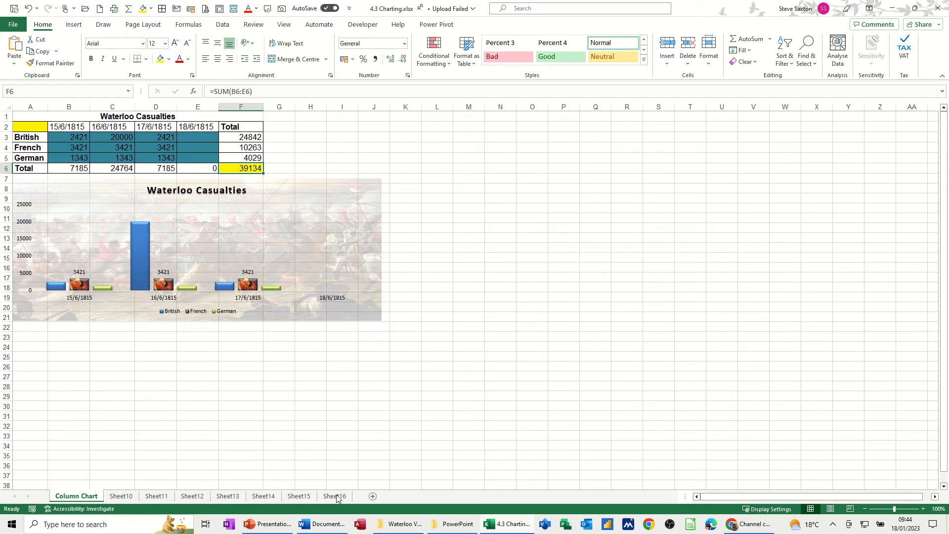
click(331, 531)
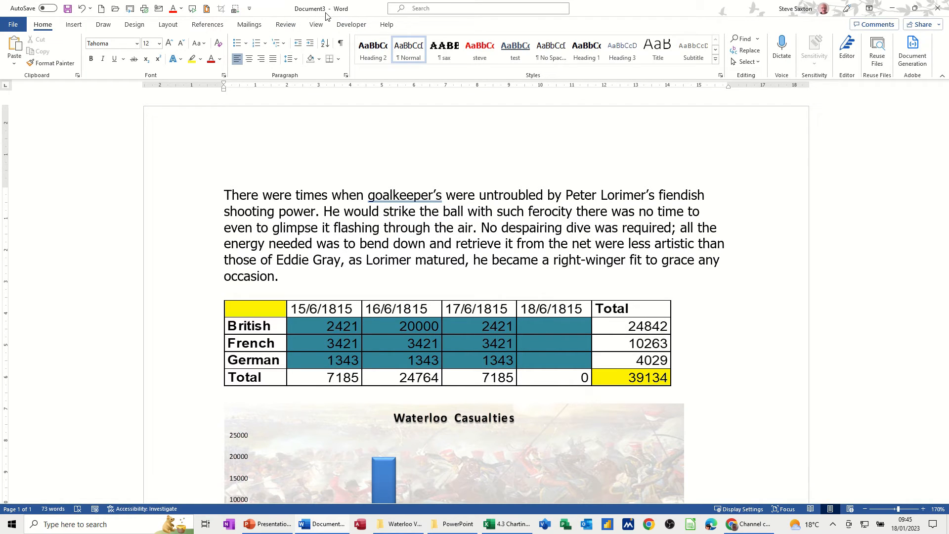
double_click(402, 188)
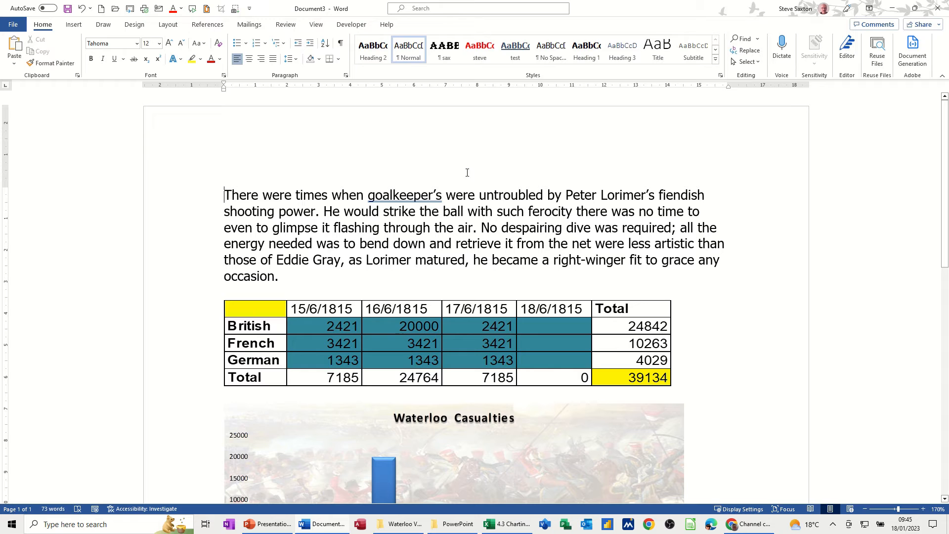
Examine the unsaved document's information page for its properties and return to the document
click(7, 29)
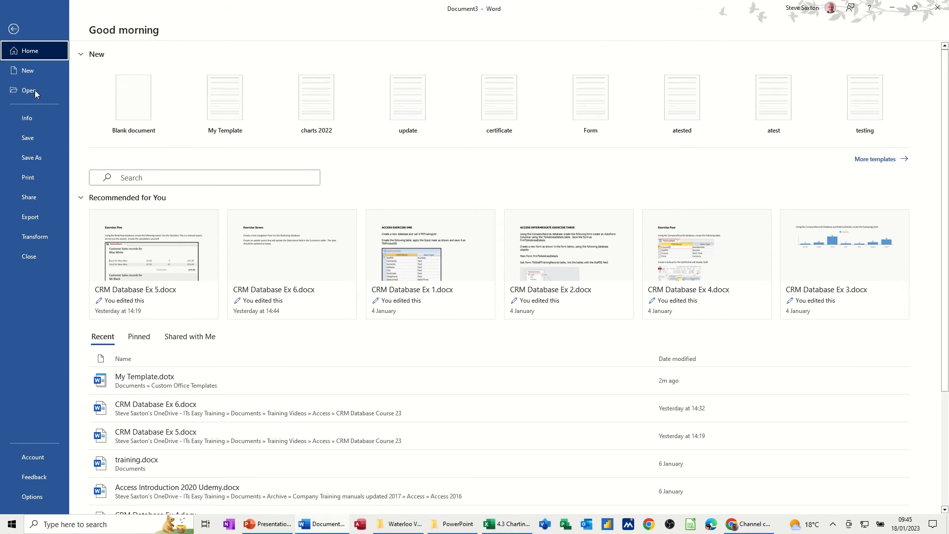
click(31, 118)
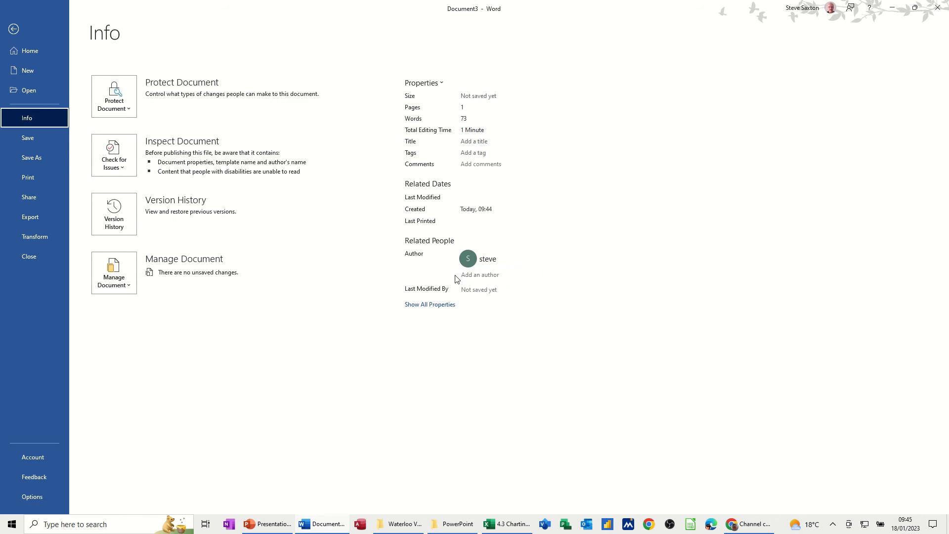
click(14, 29)
Save the document as doc3 in Documents, replacing the existing file and declining to save changes to the document template
click(67, 8)
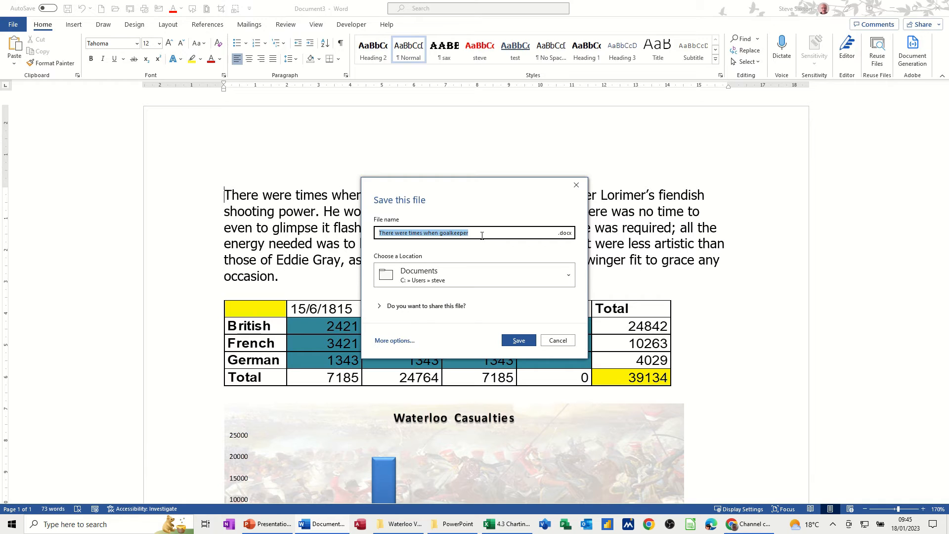
text(doc3)
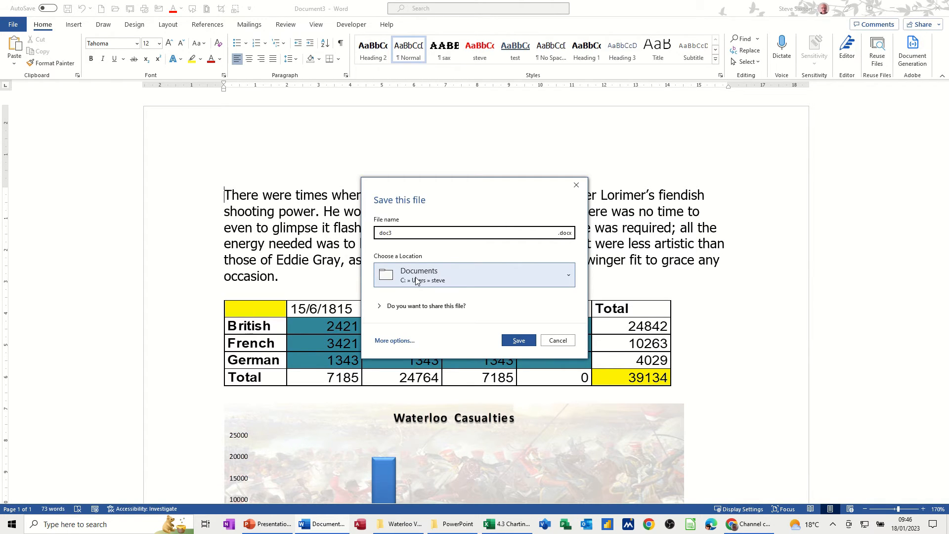
click(514, 342)
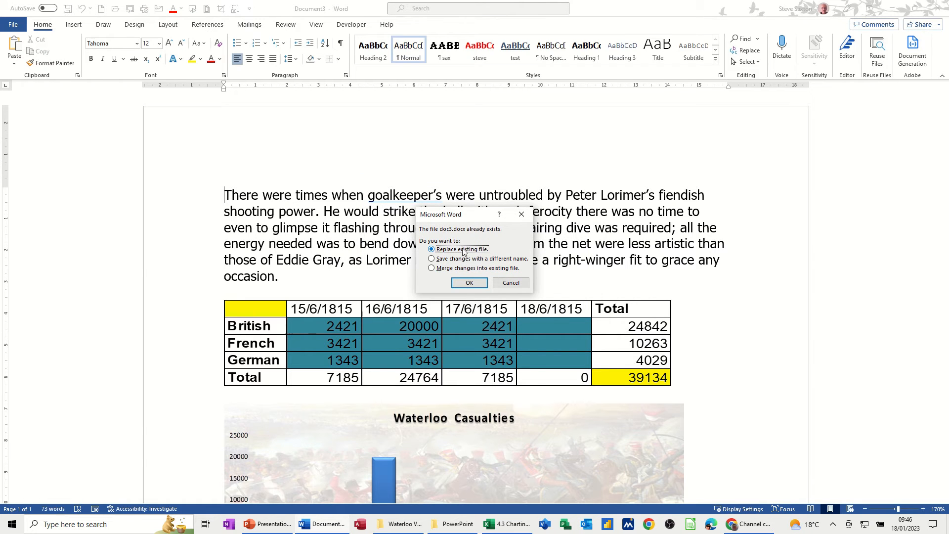
click(469, 283)
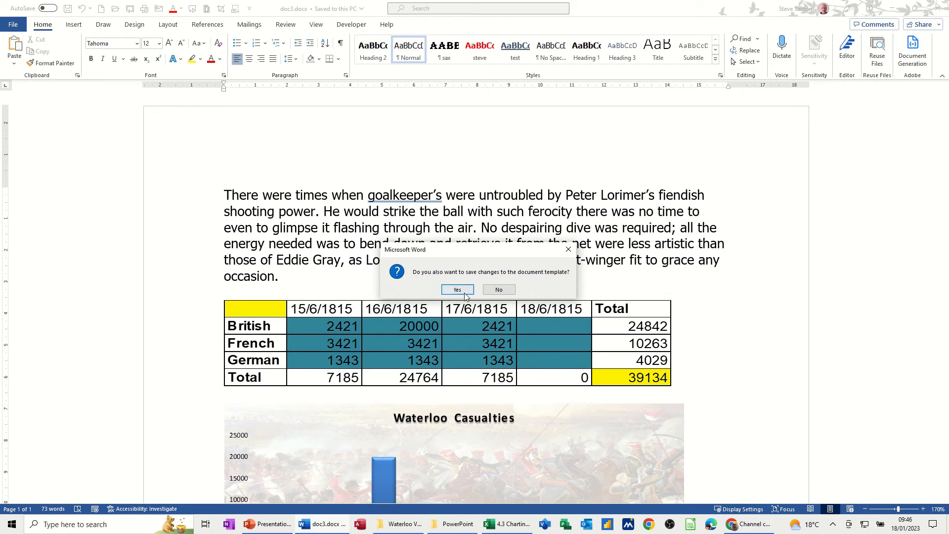
click(498, 291)
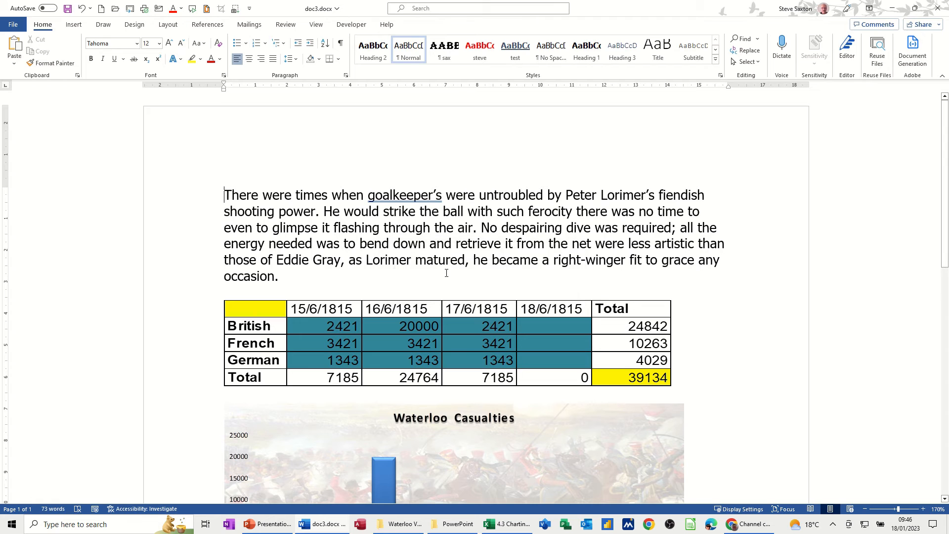
Examine the source files and update settings of doc3's Excel links, and return to the document without changing them
click(18, 25)
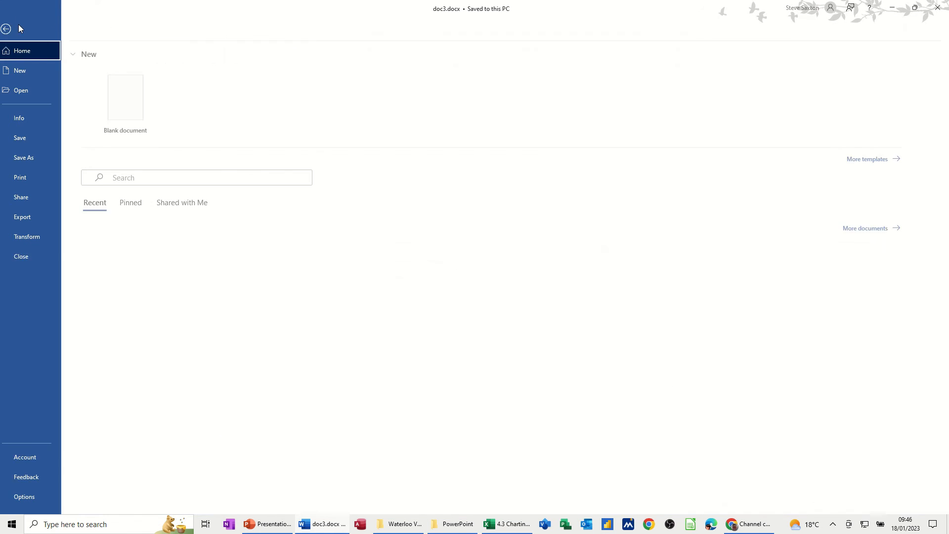
click(35, 124)
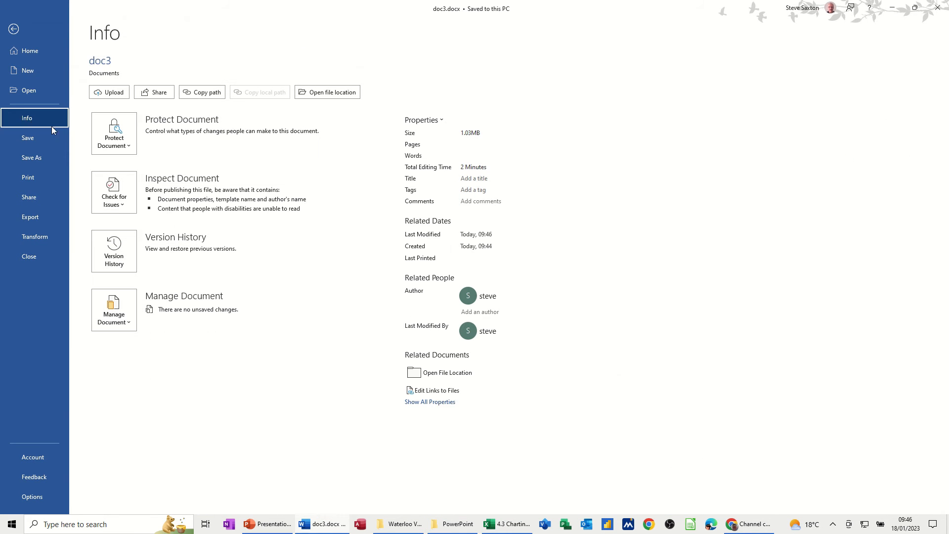
click(439, 391)
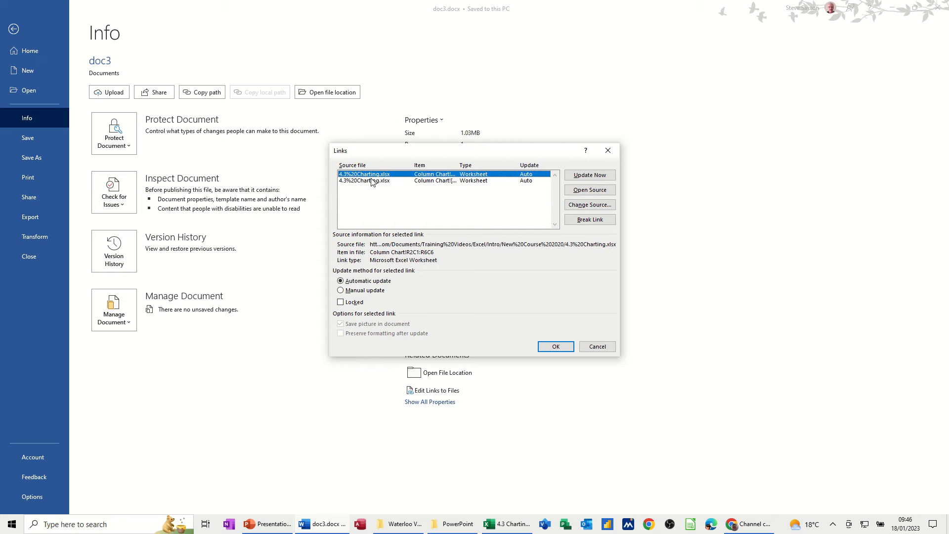
click(597, 346)
click(19, 29)
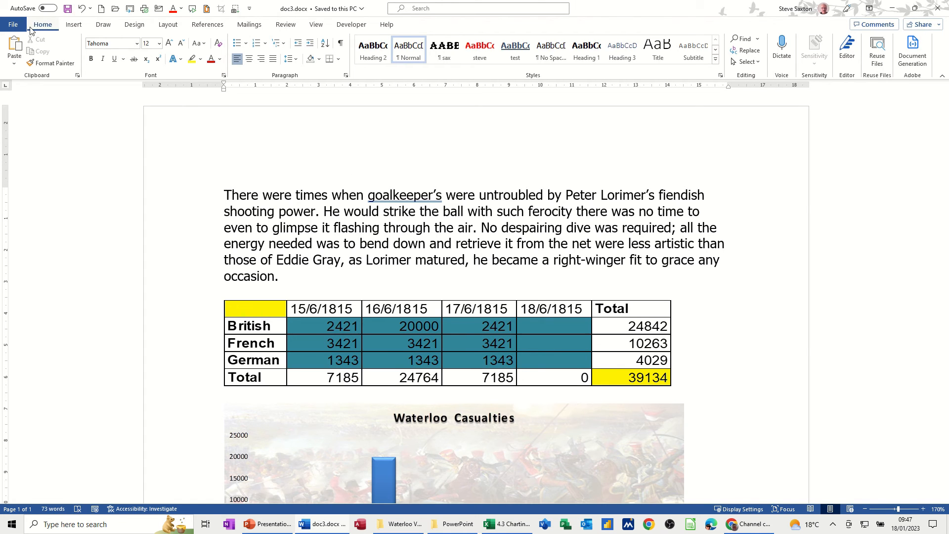
Open doc3's information page to reach its links to files
click(15, 25)
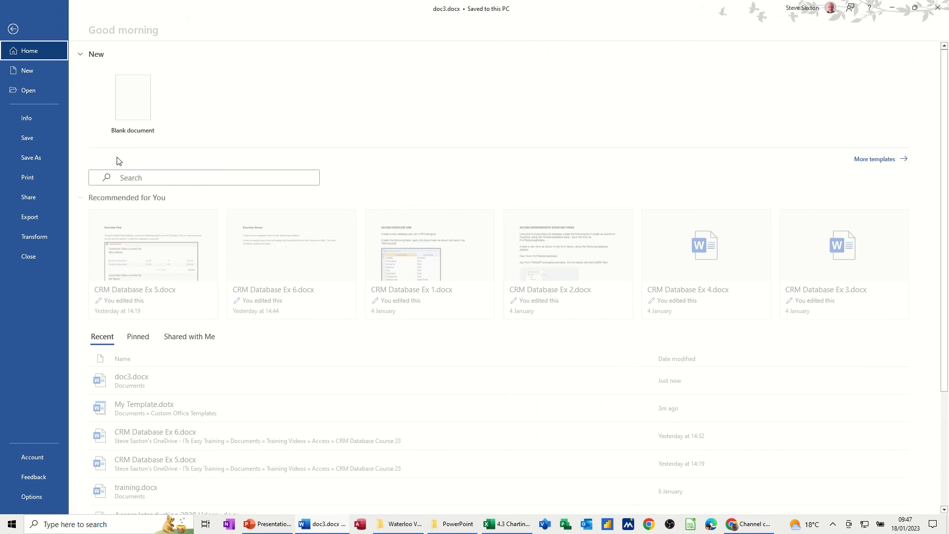
click(22, 117)
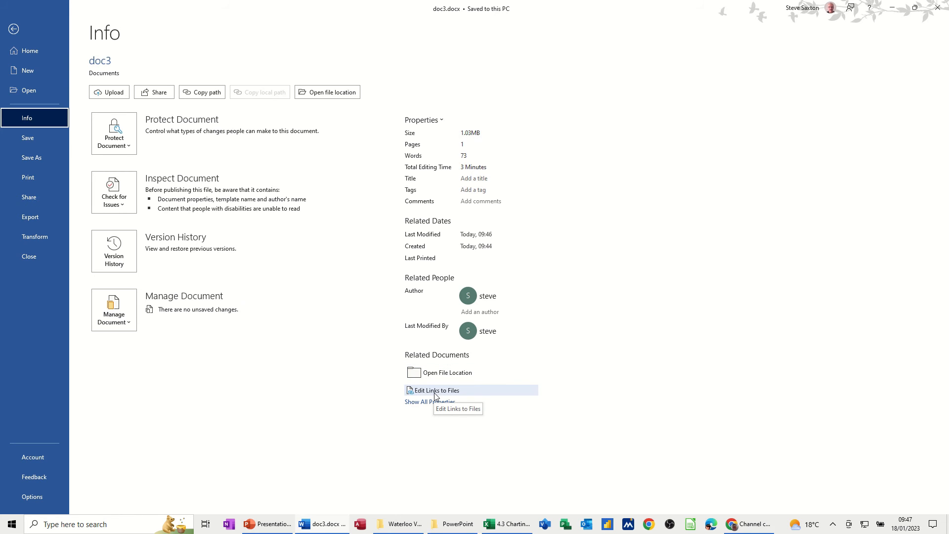
key(ctrl+o)
click(133, 248)
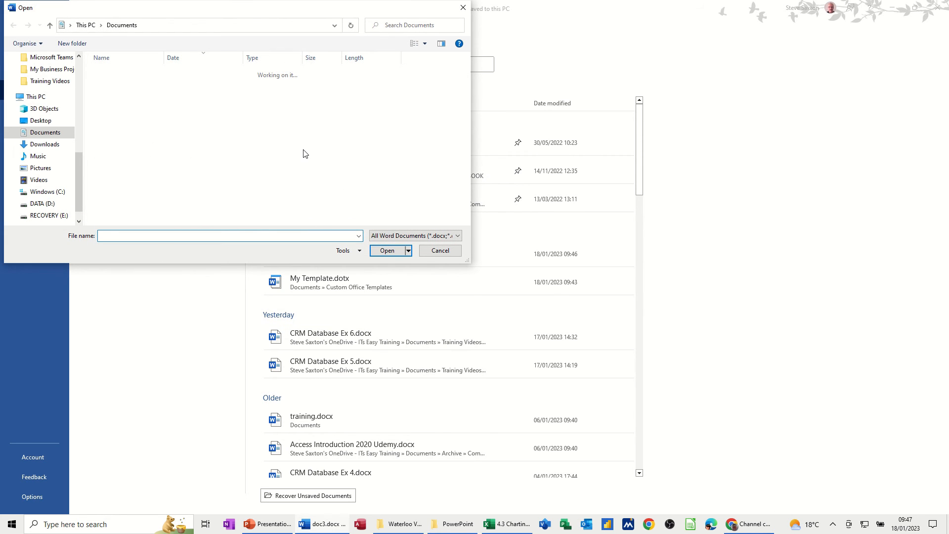
click(435, 250)
Break both of doc3's links to the 4.3 Charting.xlsx workbook, confirming each removal, and return to the document
click(42, 121)
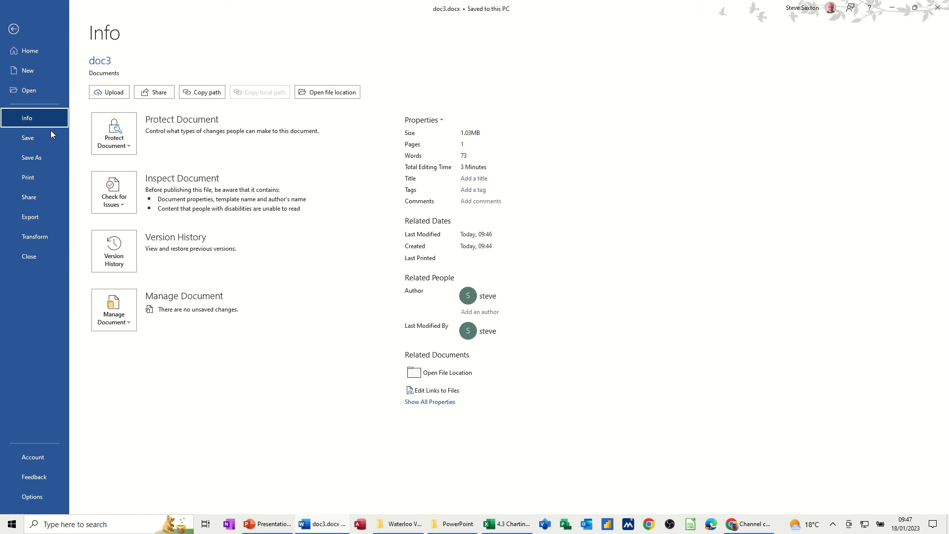
click(437, 395)
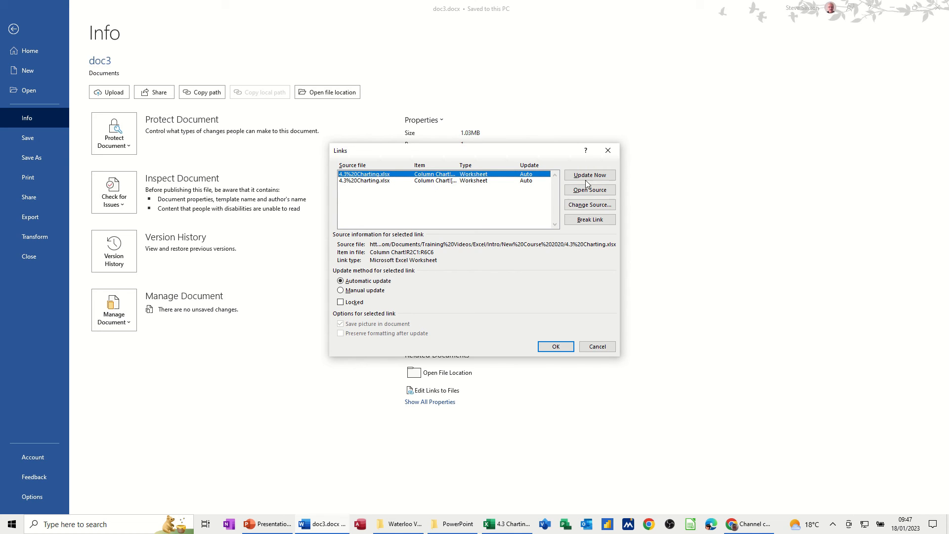
click(589, 221)
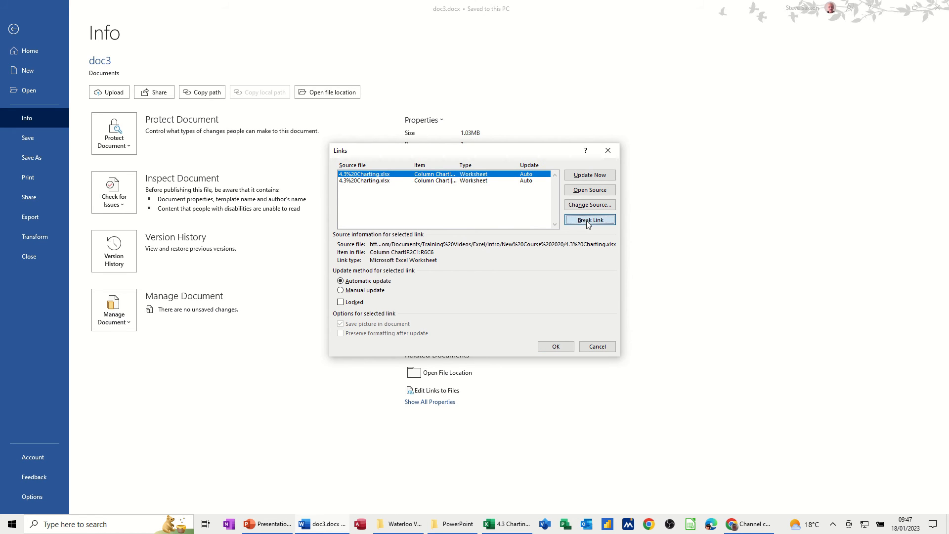
click(456, 289)
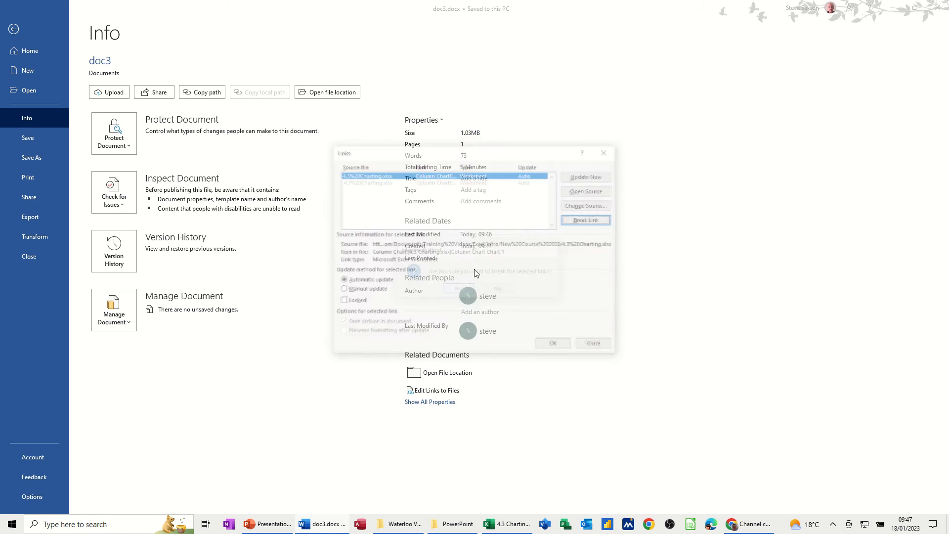
click(576, 221)
click(458, 289)
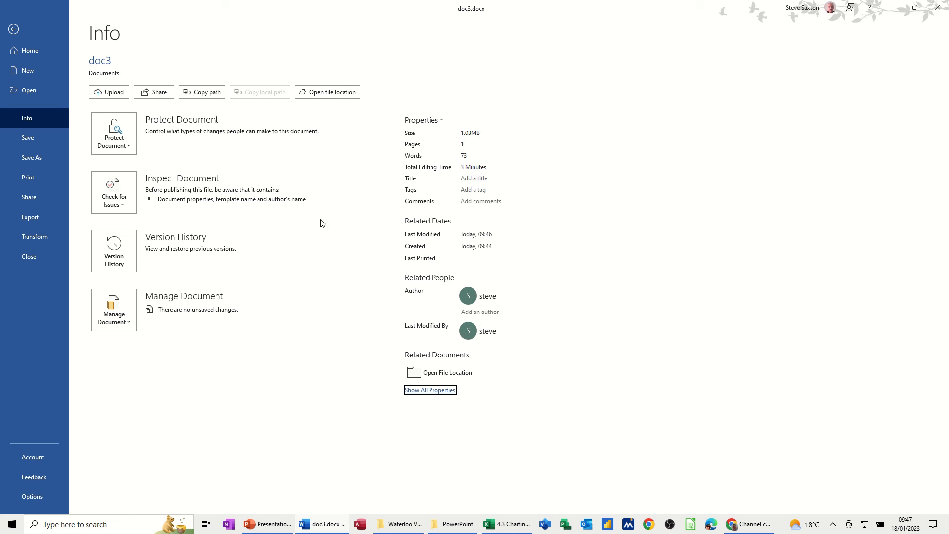
click(14, 31)
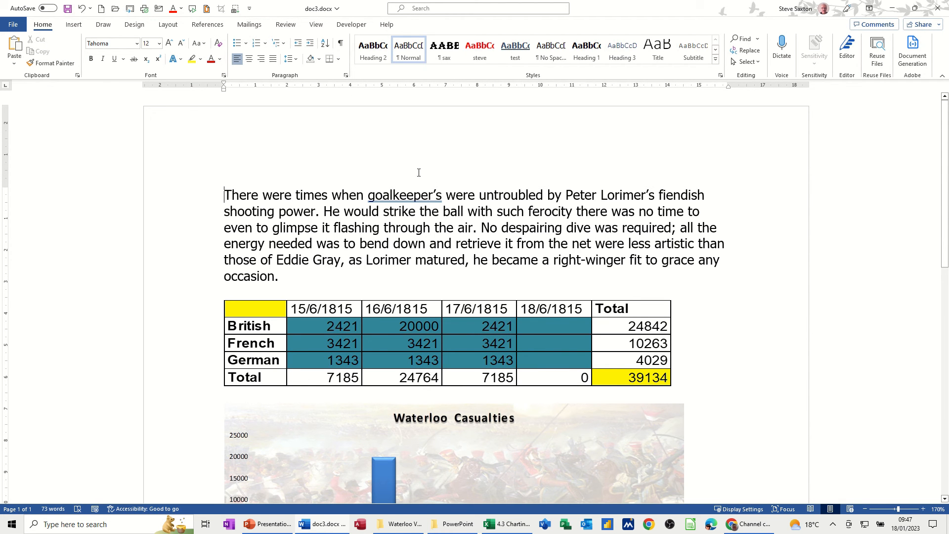
Save doc3 and accept saving changes to the document template as well
click(421, 196)
click(68, 9)
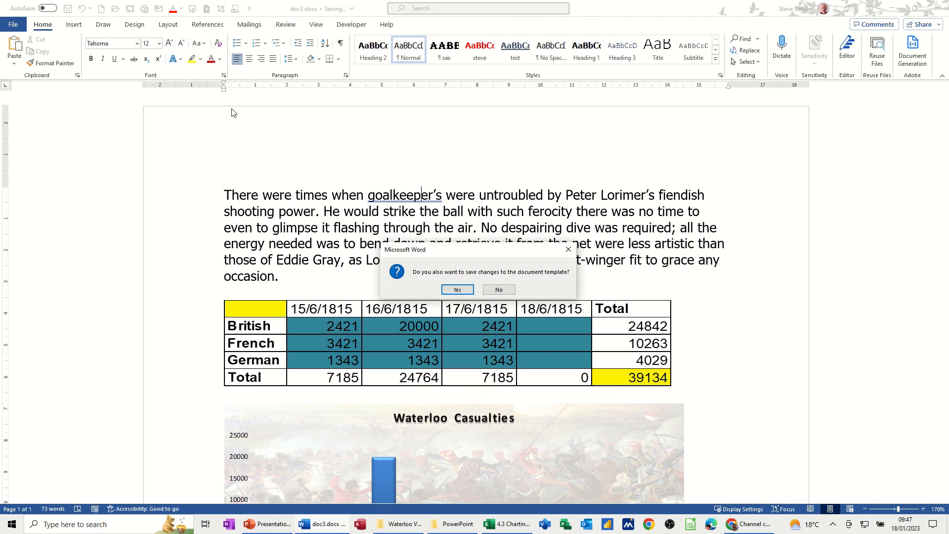
click(457, 290)
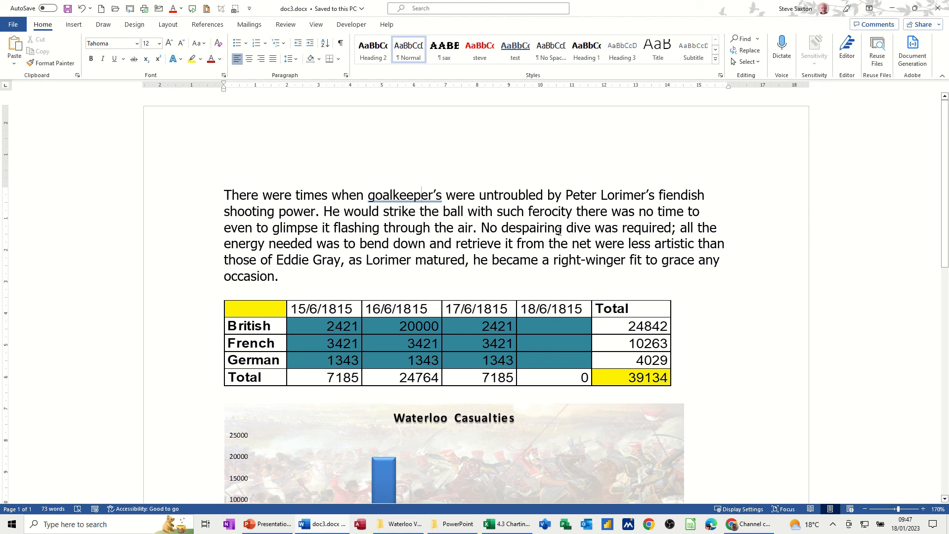
Switch to the Excel workbook and enter 345 as the British casualties for 18/6/1815 in cell E3
click(505, 524)
click(192, 135)
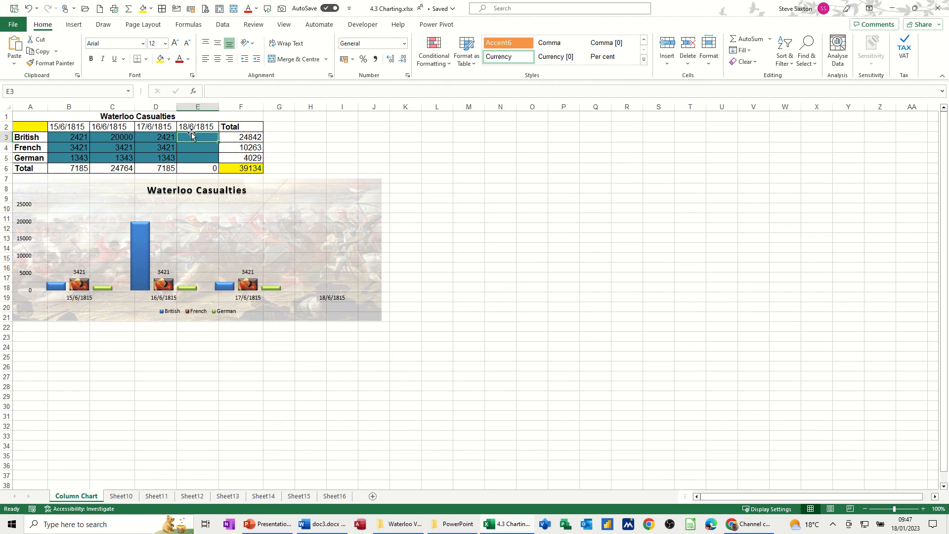
text(345)
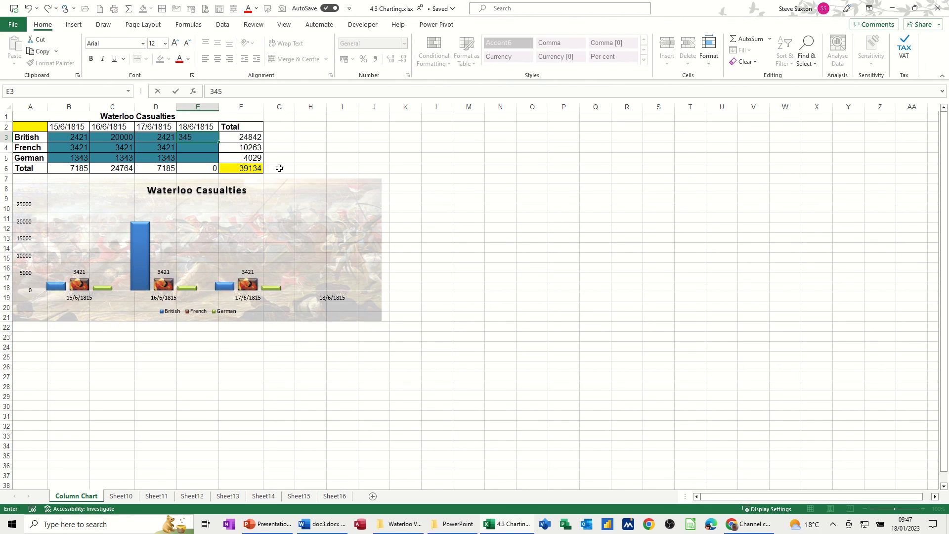
click(205, 158)
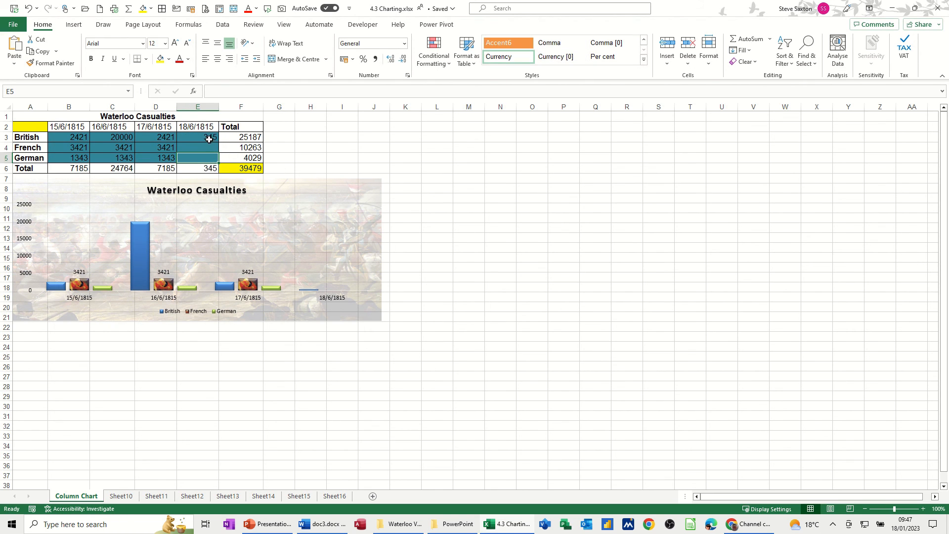
Return to Word, create a document from My Template with updated links to check its casualty table, and close it without saving
click(322, 525)
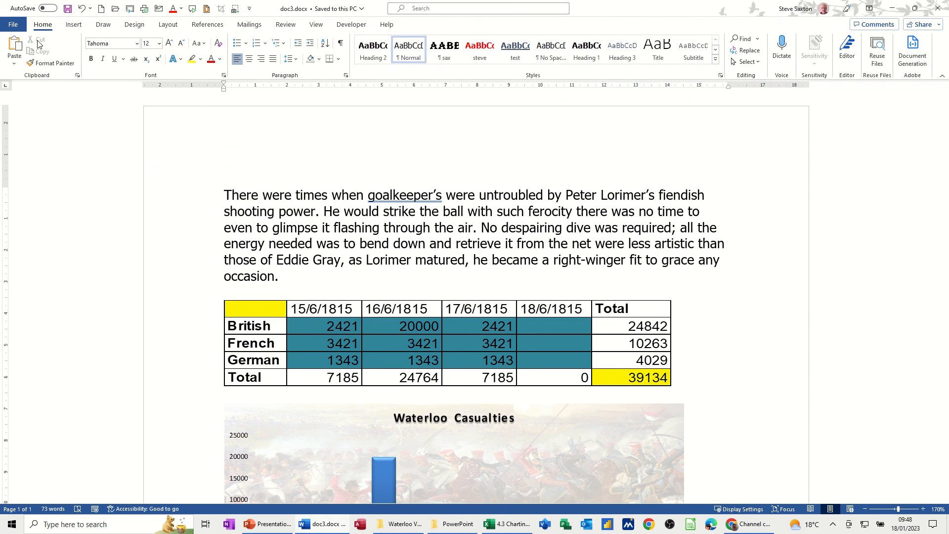
click(14, 25)
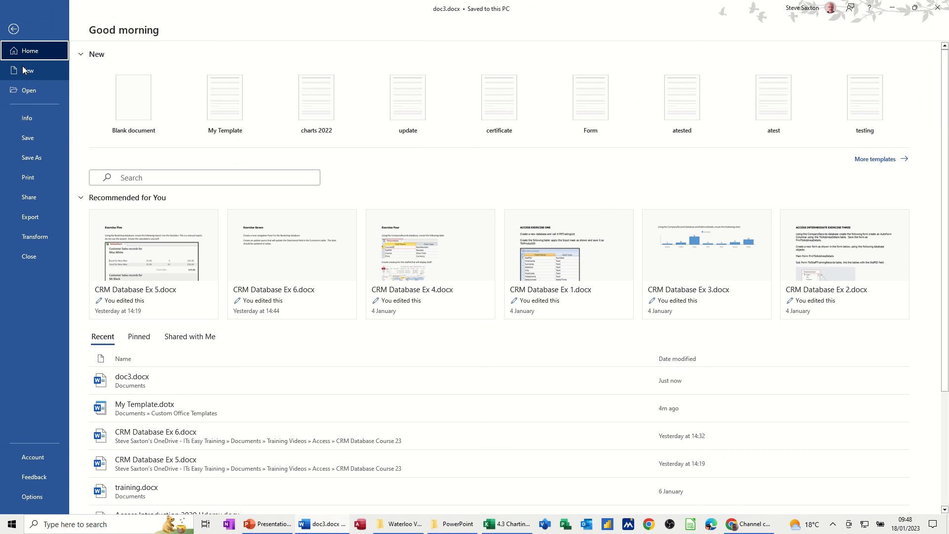
click(237, 108)
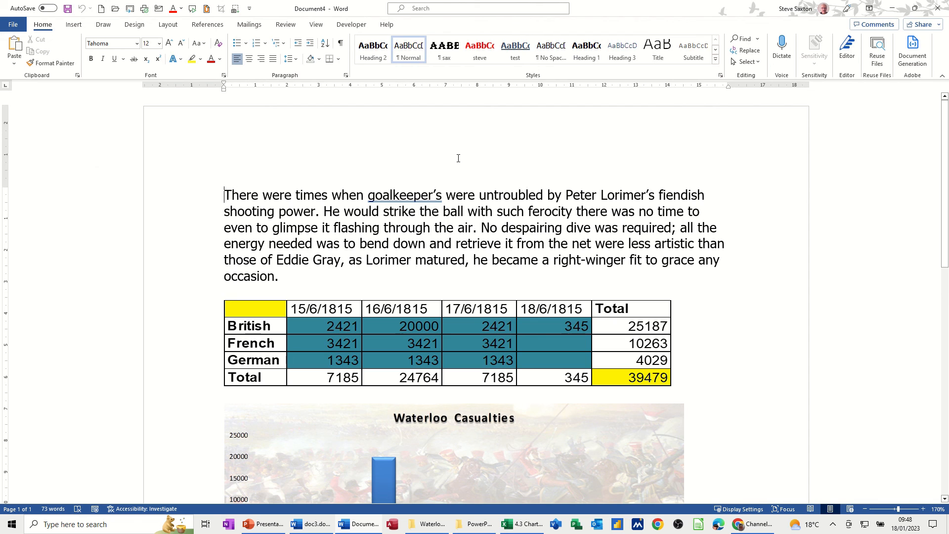
key(ctrl+w)
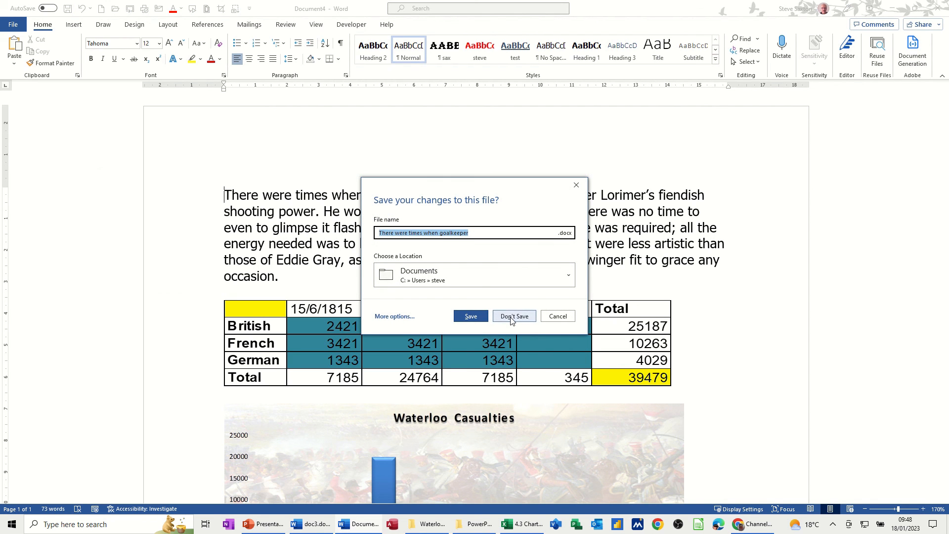
click(512, 318)
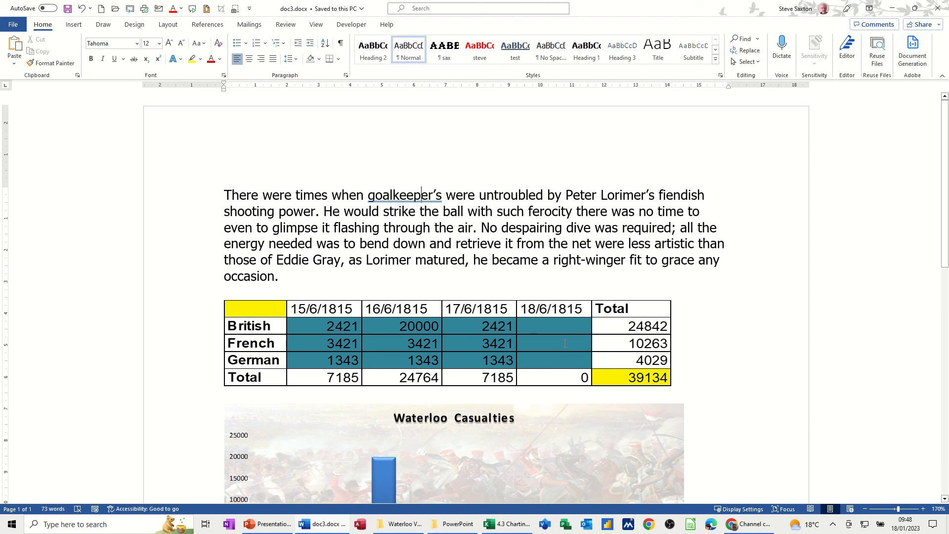